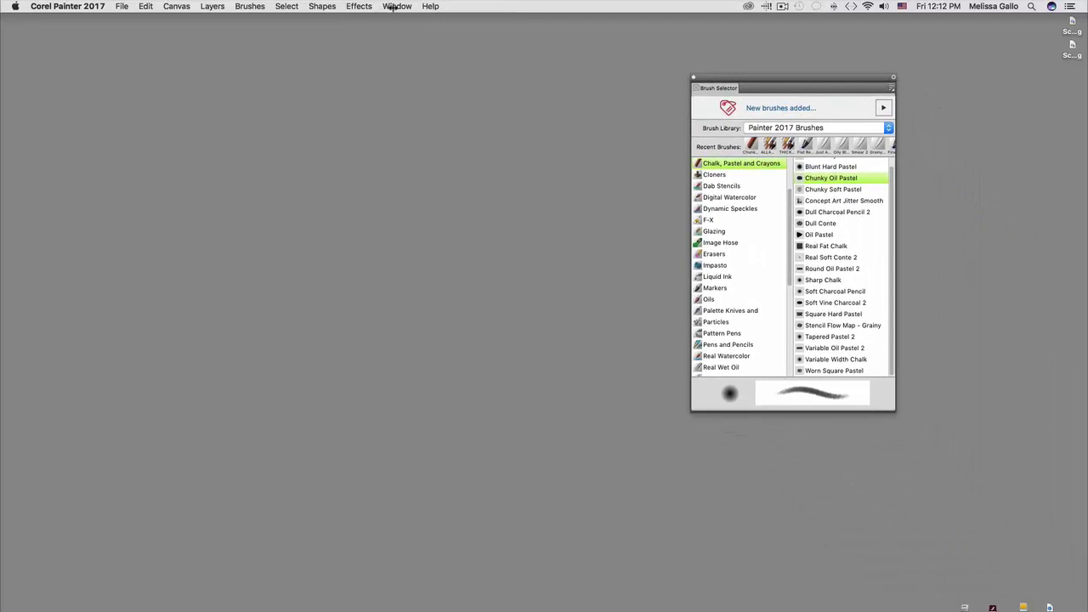
Display the Toolbox and move it slightly inward from the edge of the workspace
left_click(395, 6)
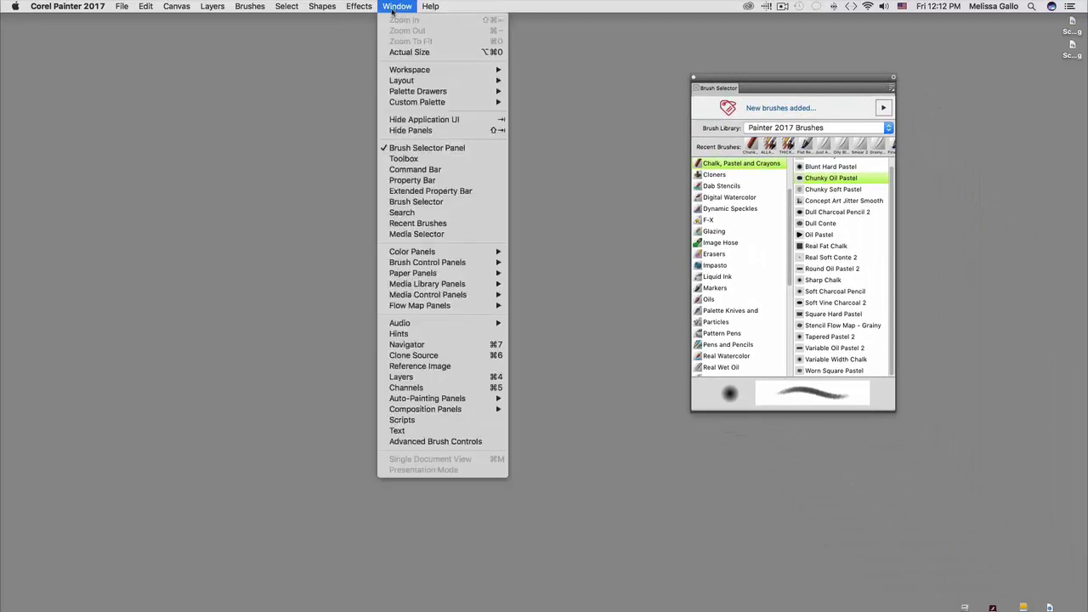
left_click(426, 161)
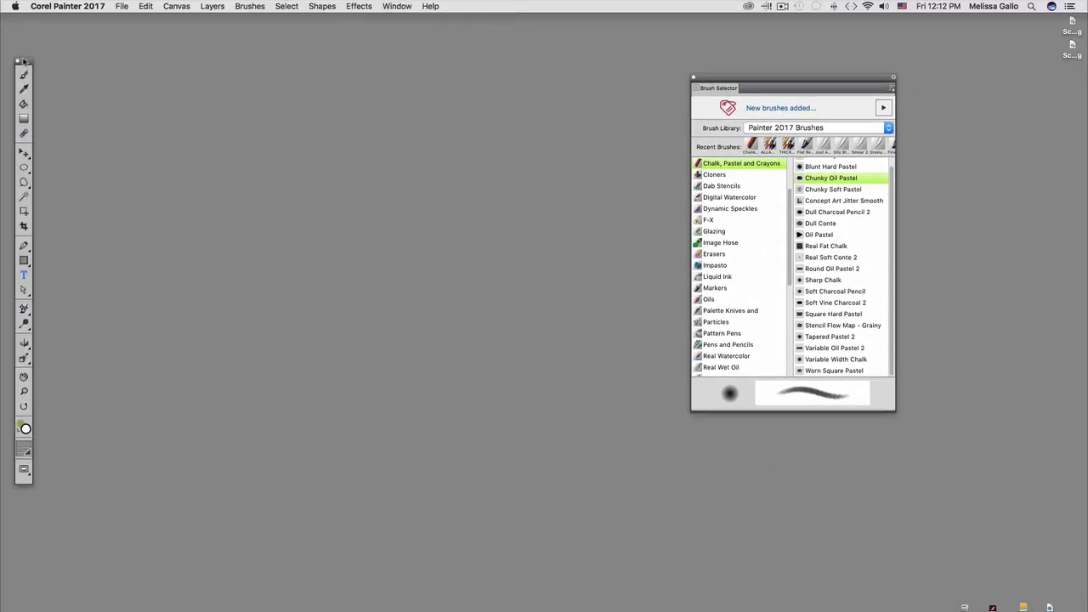
left_click_drag(23, 62, 78, 60)
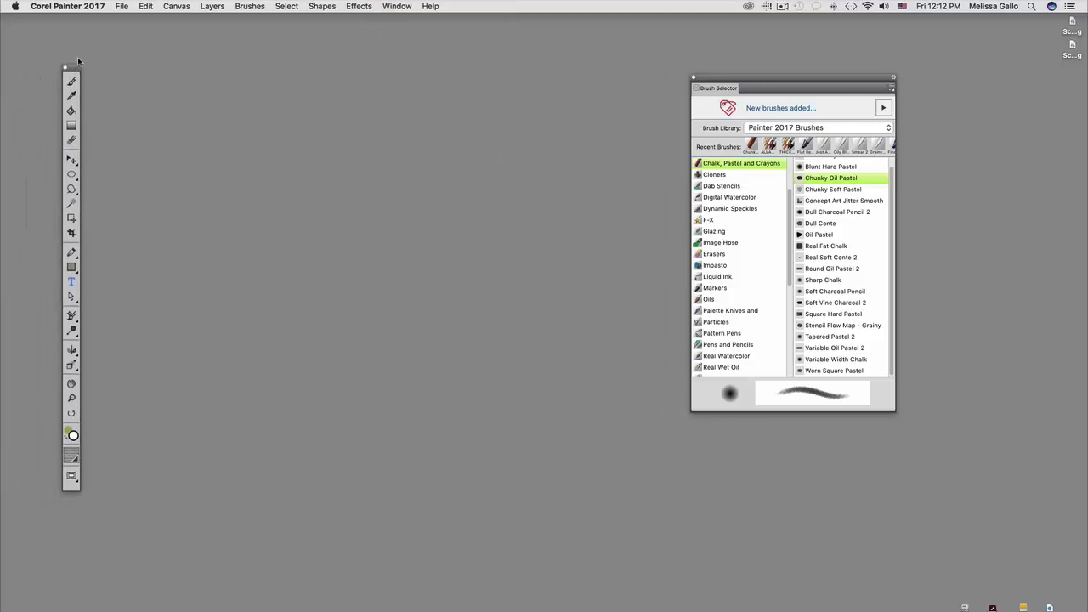
Display the Property Bar and the Recent Brushes bar in the workspace
left_click(395, 5)
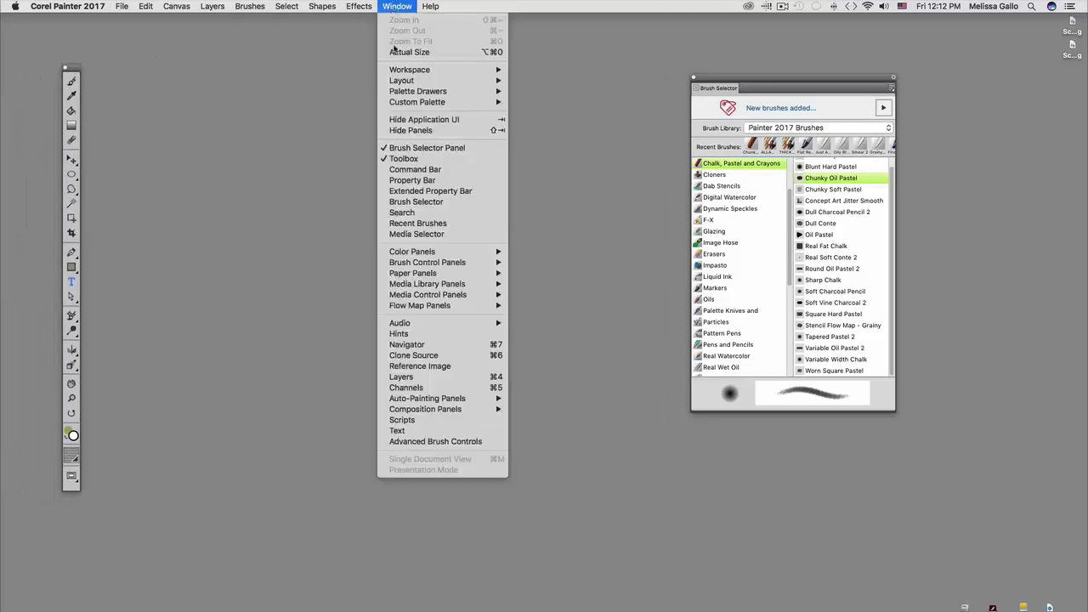
left_click(427, 181)
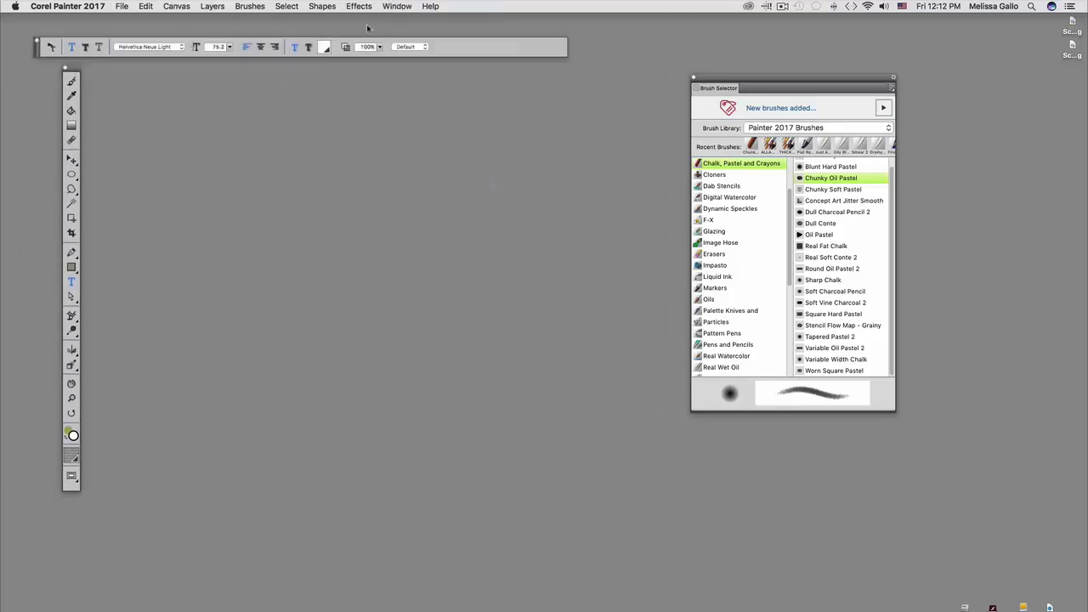
left_click(395, 6)
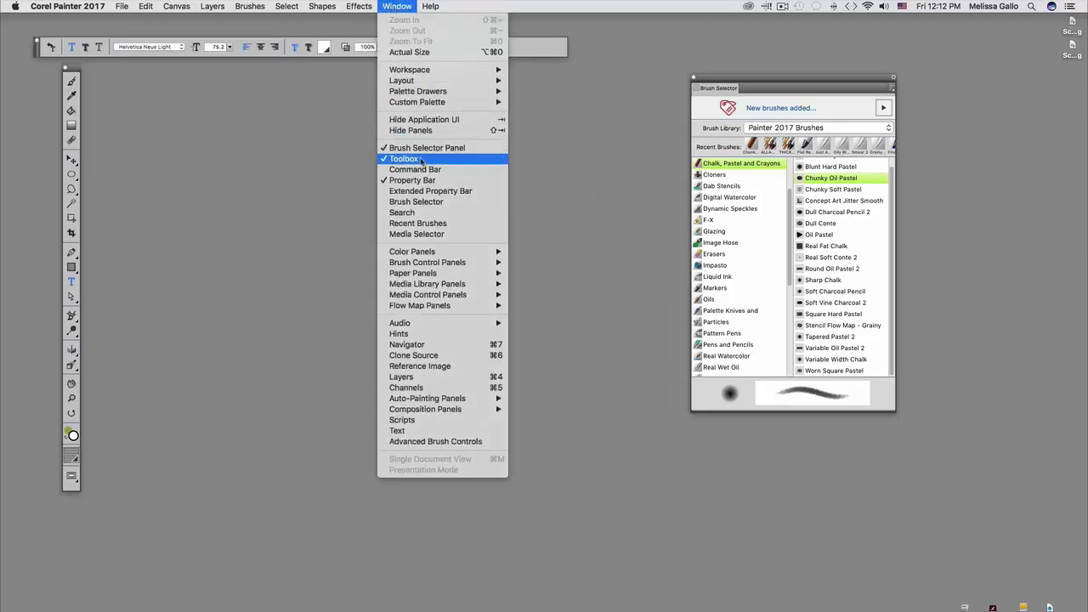
left_click(416, 224)
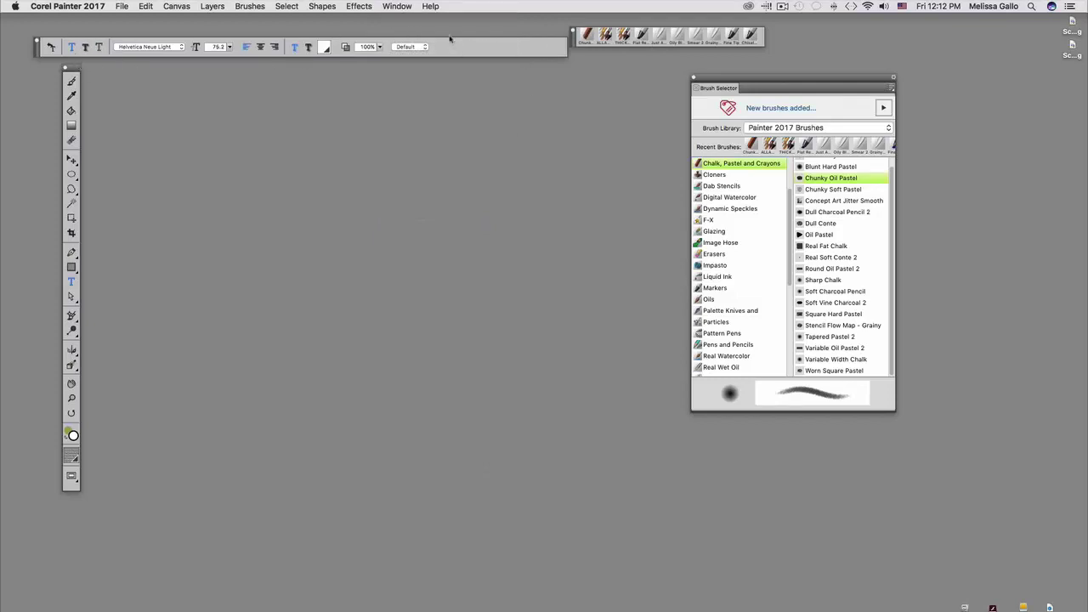
Line up the Property Bar with the Recent Brushes bar and place the Brush Selector beside the Toolbox
mouse_move(37, 51)
left_mouse_down()
mouse_move(35, 43)
mouse_move(48, 64)
mouse_move(34, 62)
left_mouse_up()
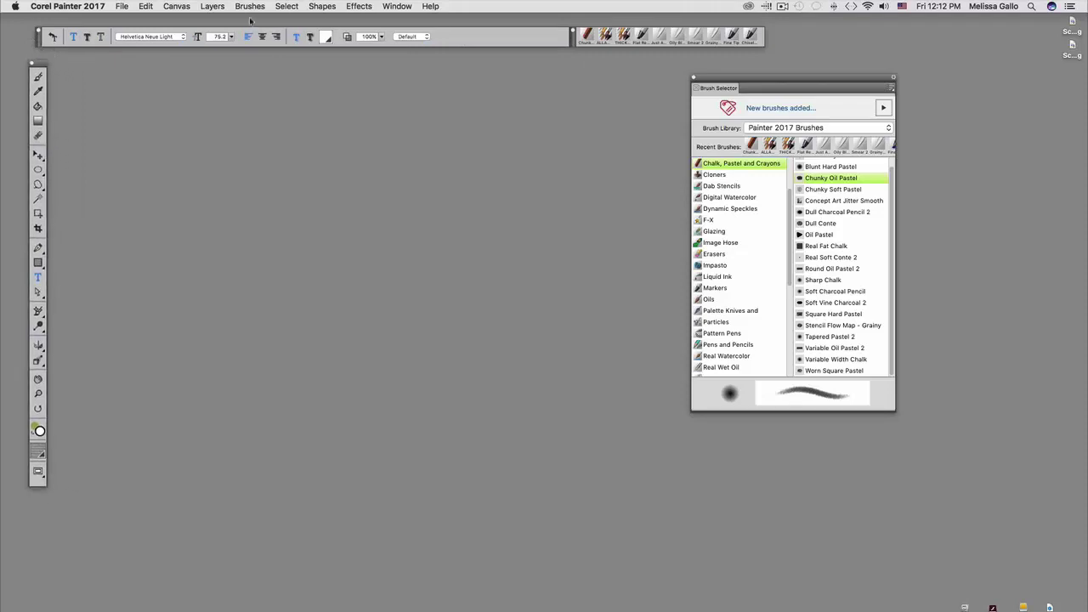
mouse_move(718, 79)
left_mouse_down()
mouse_move(388, 94)
mouse_move(134, 68)
left_mouse_up()
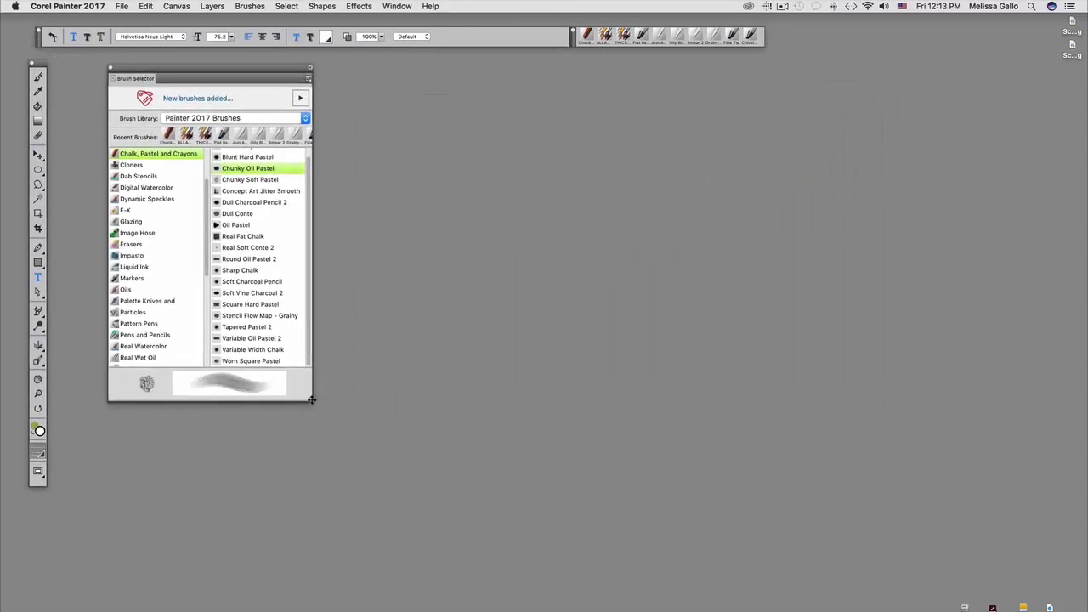
Create a new custom palette from the Chunky Oil Pastel brush and place it in the empty workspace area
mouse_move(207, 195)
left_mouse_down()
mouse_move(206, 158)
mouse_move(207, 291)
left_mouse_up()
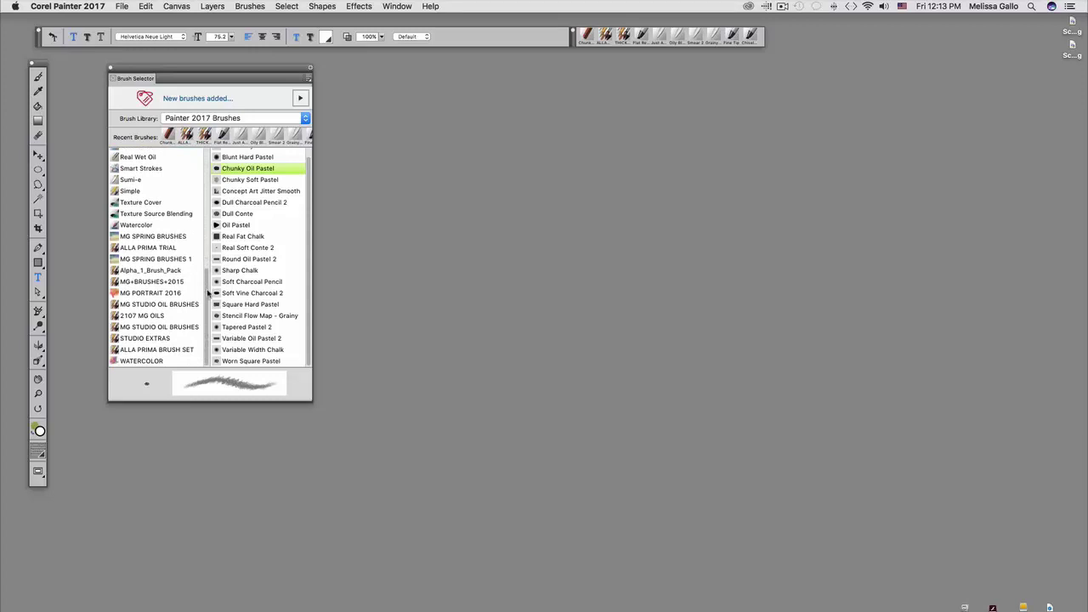
scroll(187, 221, "up", 15)
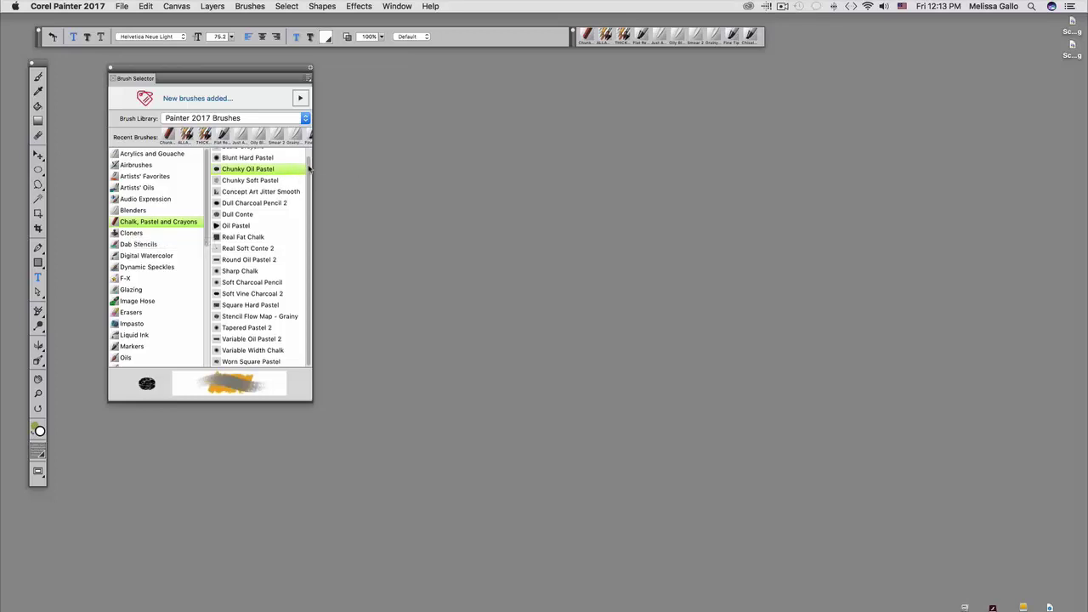
scroll(308, 157, "up", 1)
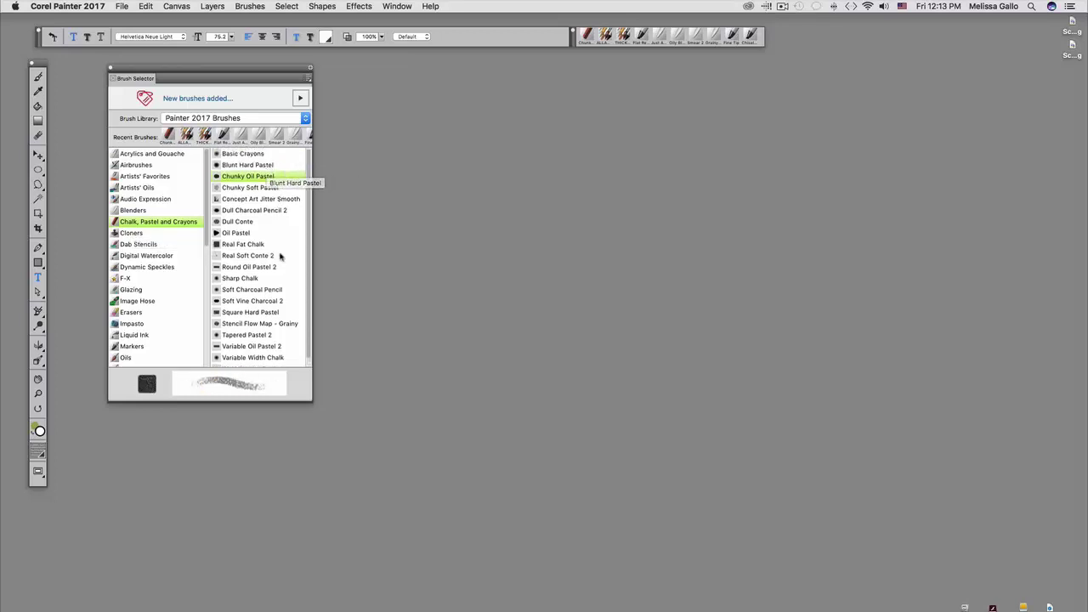
scroll(309, 217, "down", 1)
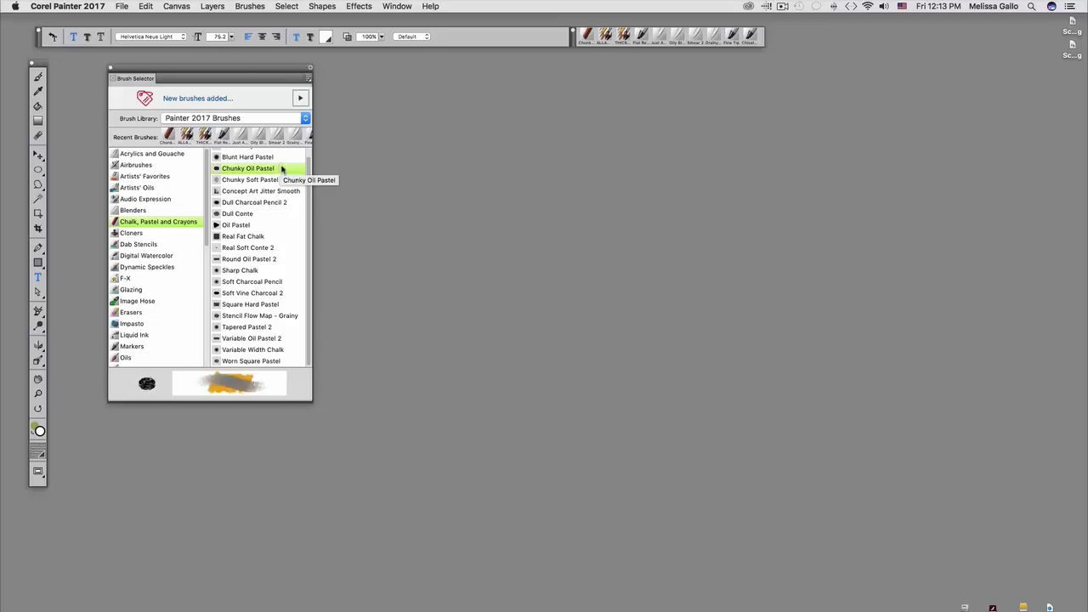
mouse_move(281, 168)
left_mouse_down()
mouse_move(541, 113)
mouse_move(574, 211)
left_mouse_up()
left_click_drag(557, 88, 645, 96)
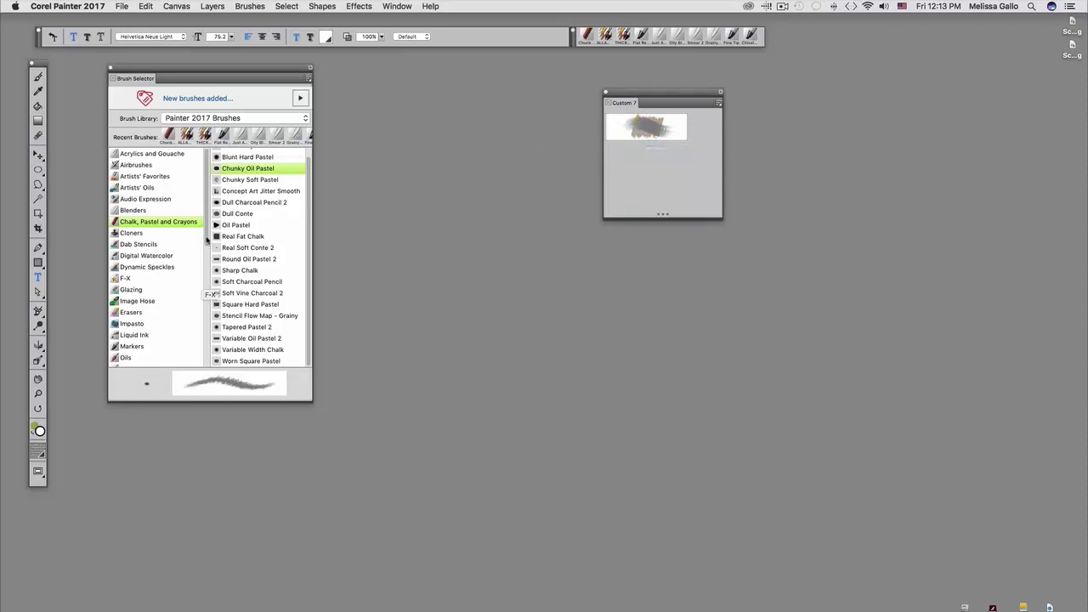
Add the Flat Rendering Marker from the Markers category to the custom palette, below the Chunky Oil Pastel
scroll(206, 243, "down", 1)
scroll(205, 243, "down", 5)
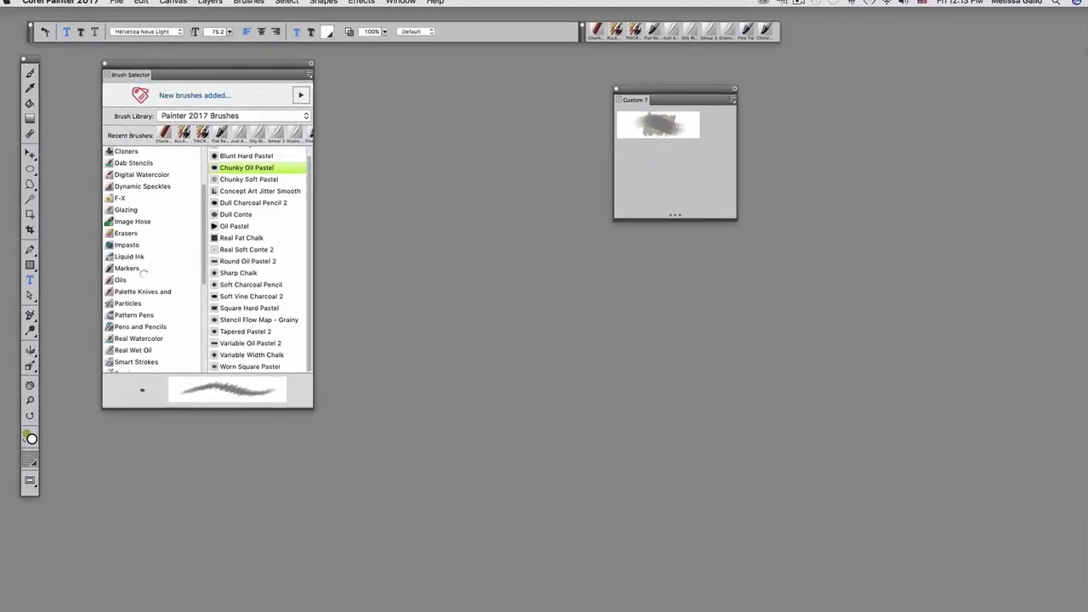
left_click(136, 268)
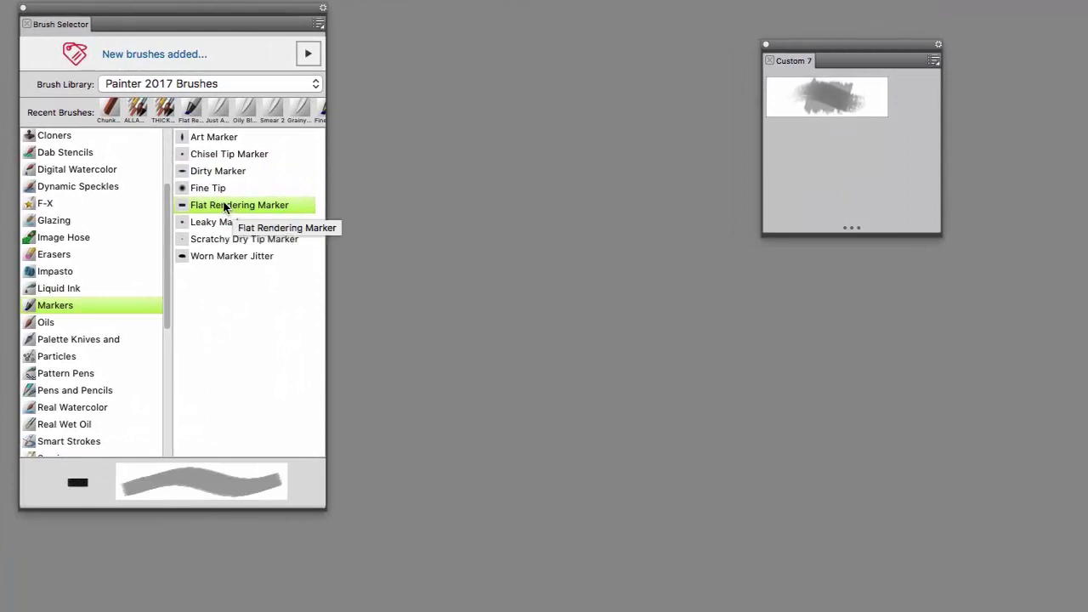
mouse_move(219, 207)
left_mouse_down()
mouse_move(318, 209)
mouse_move(791, 162)
left_mouse_up()
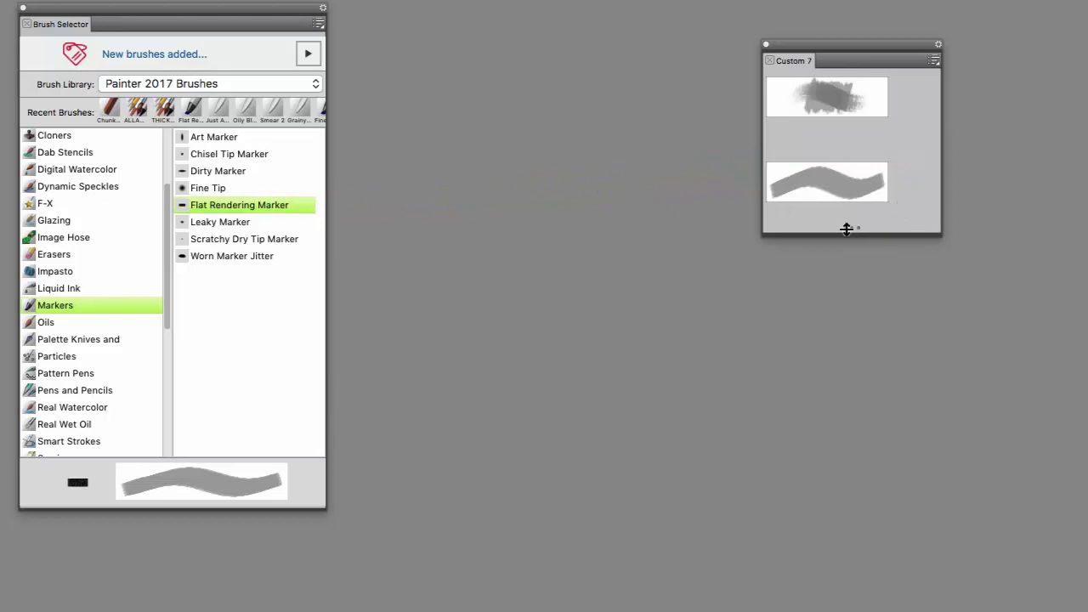
Make the custom palette taller and wider to leave room for more brushes
left_click_drag(850, 231, 848, 363)
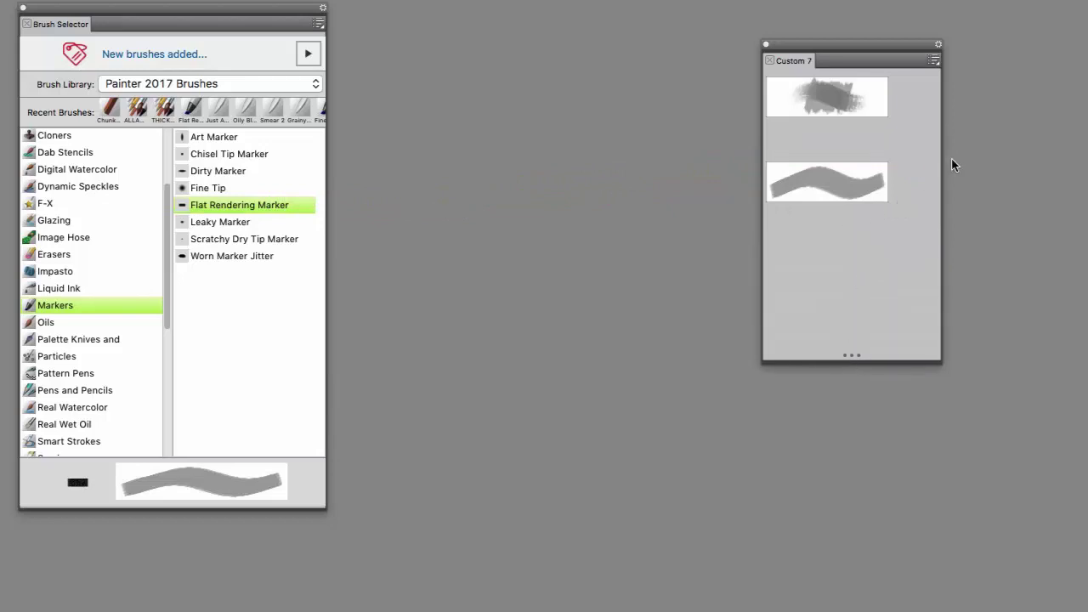
left_click_drag(938, 174, 1086, 170)
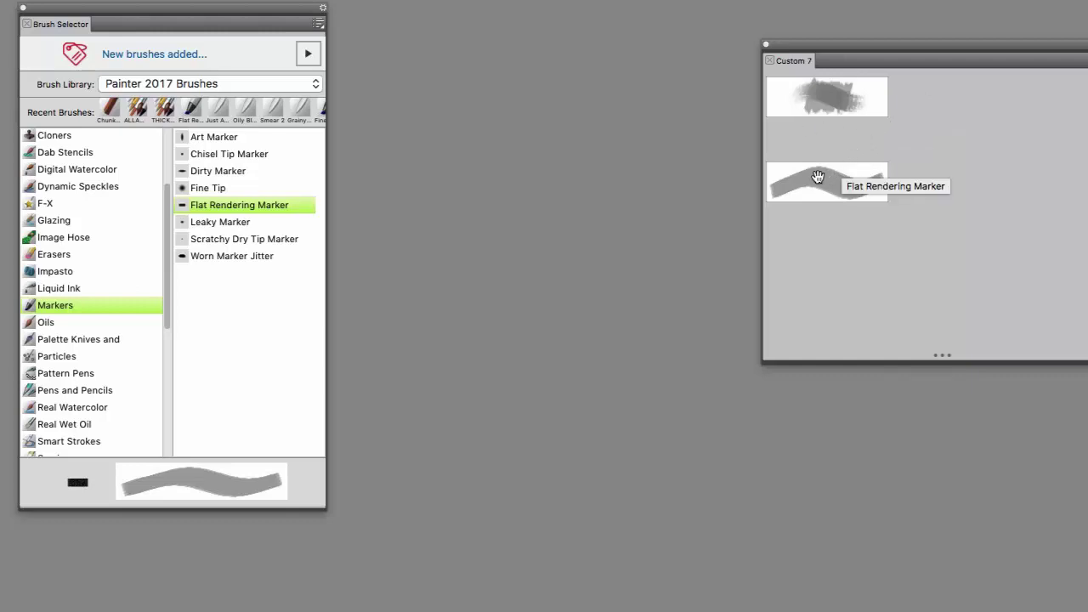
mouse_move(817, 177)
left_mouse_down()
mouse_move(918, 178)
mouse_move(841, 179)
mouse_move(966, 165)
mouse_move(848, 187)
mouse_move(787, 177)
left_mouse_up()
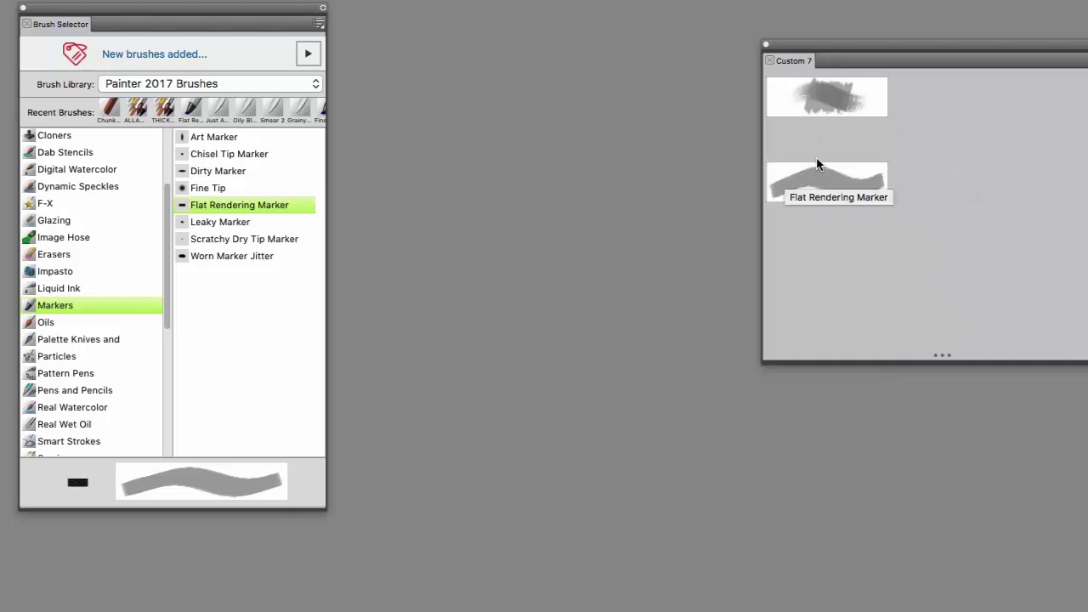
Try Text View and Icon View on the palette's Chunky Oil Pastel brush, and set it back to Wide Icon View
right_click(831, 102)
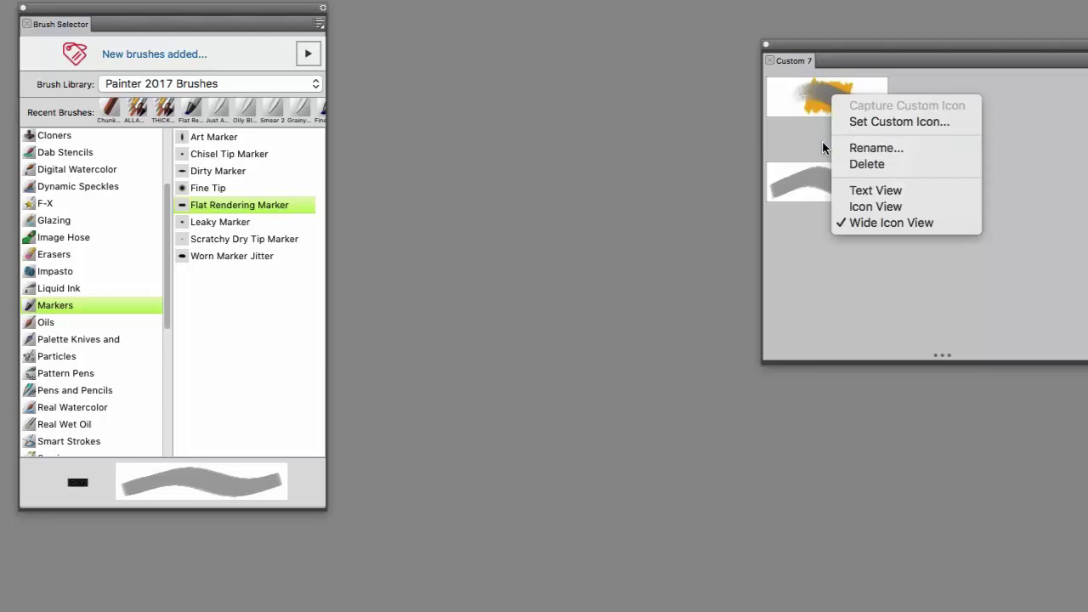
left_click(867, 188)
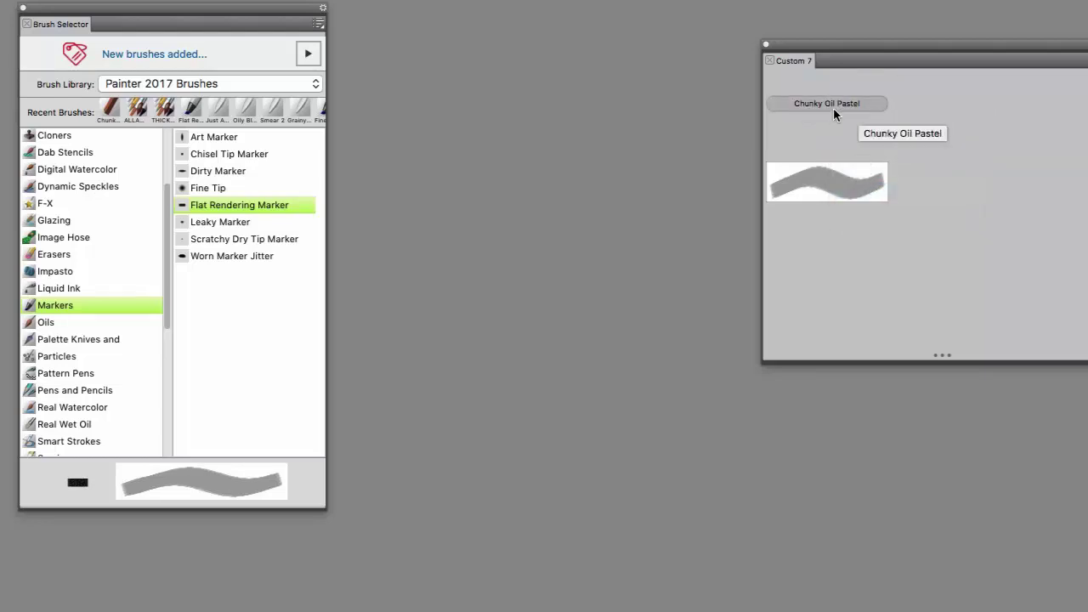
right_click(863, 101)
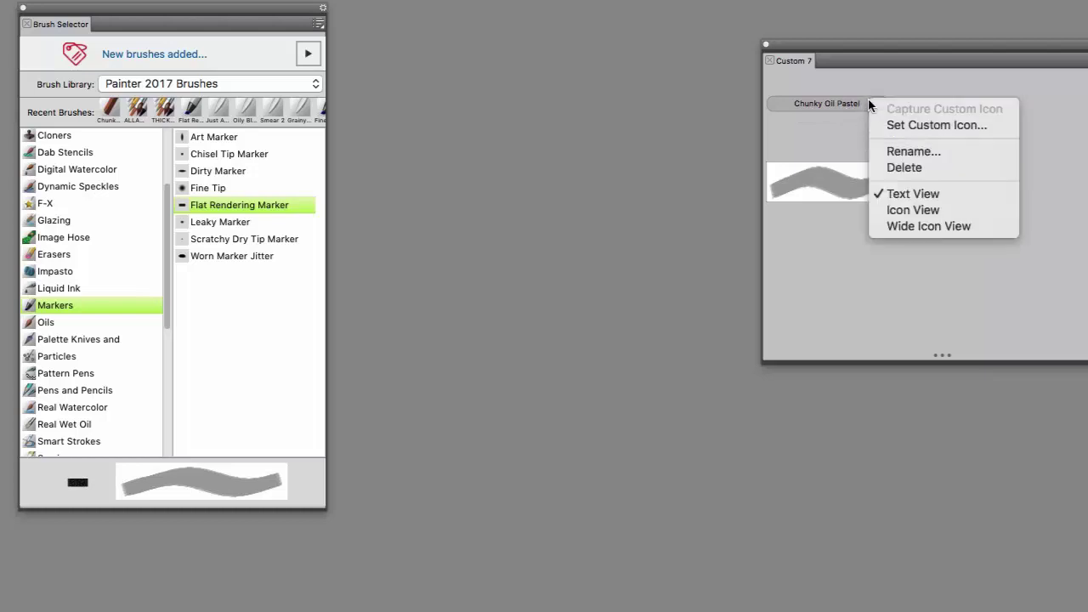
left_click(893, 209)
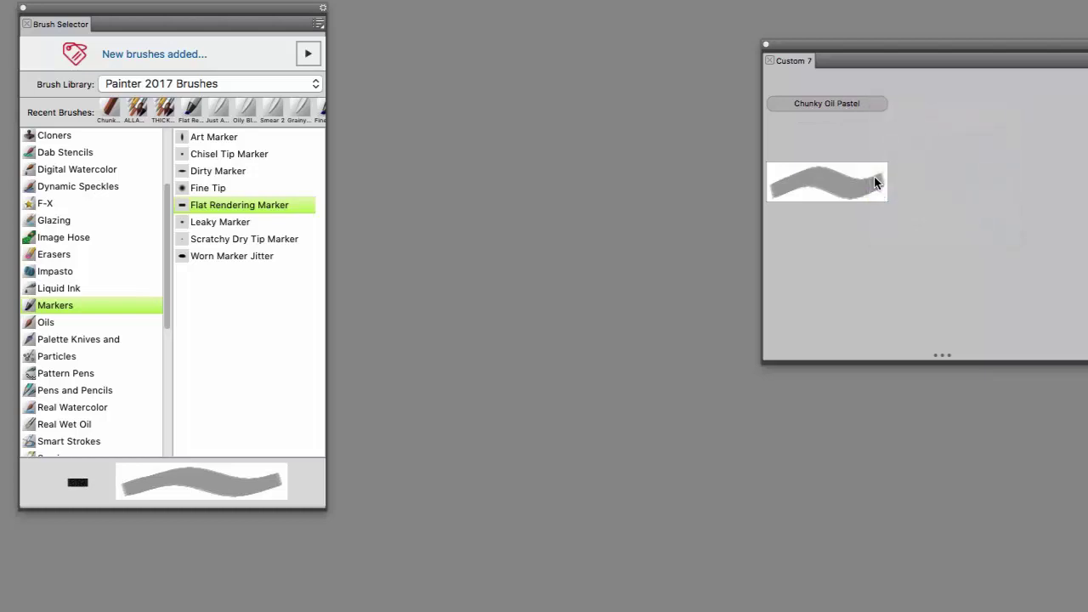
right_click(796, 102)
left_click(829, 224)
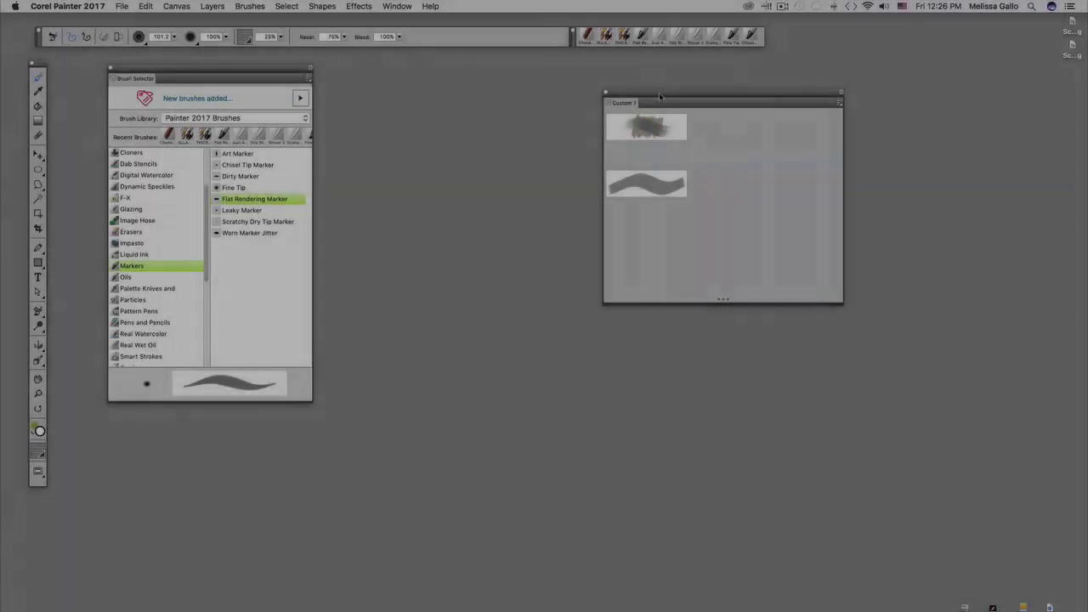
Move the custom palette closer to the Brush Selector and open the Custom Palette Organizer, keeping the palette's name tab uncovered
left_click_drag(659, 96, 474, 153)
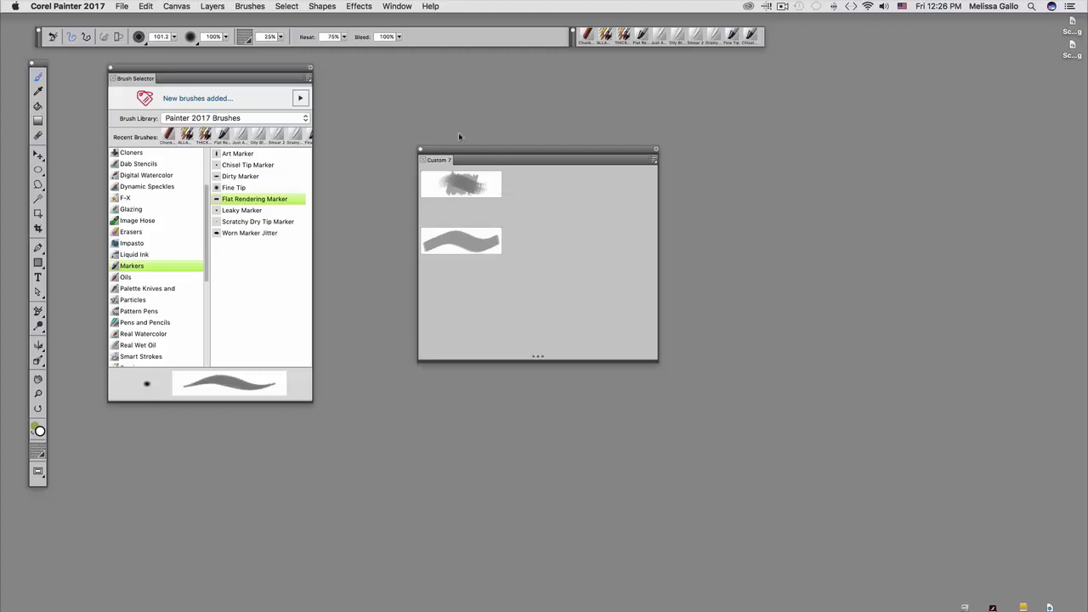
left_click(393, 7)
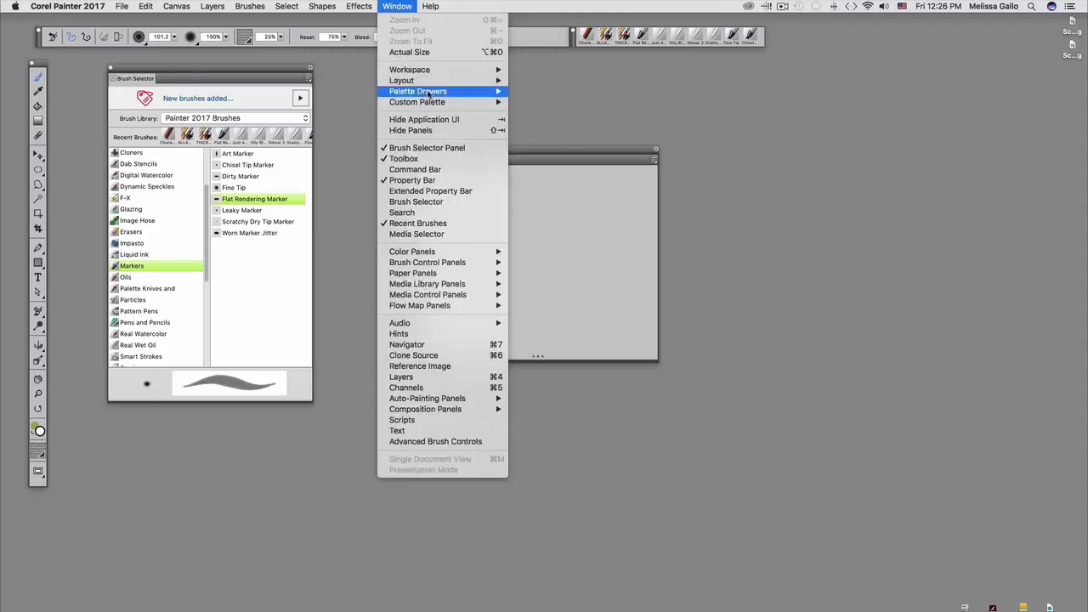
mouse_move(429, 105)
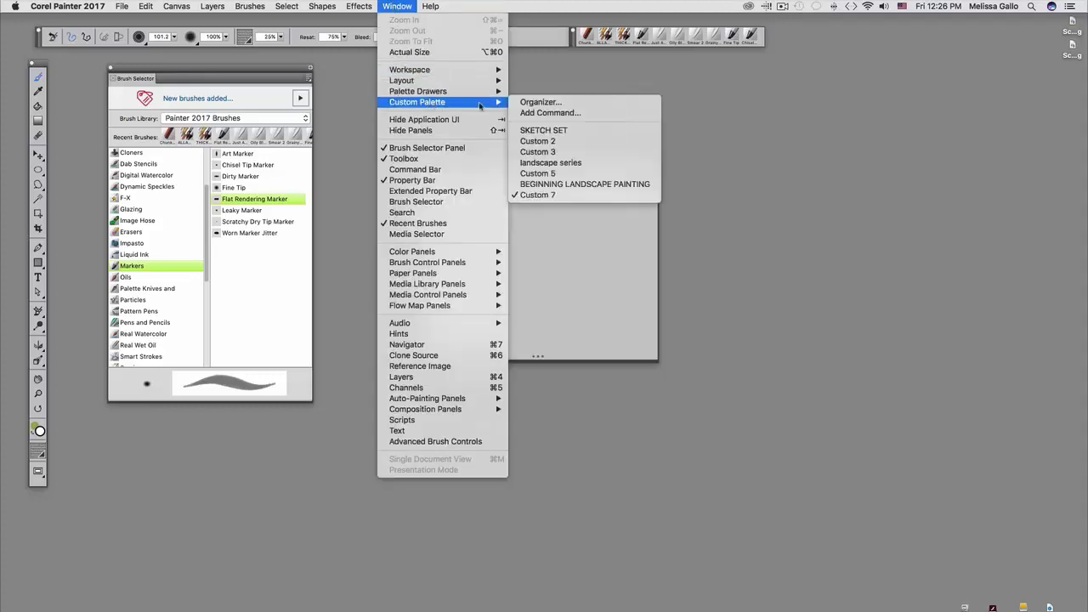
left_click(541, 103)
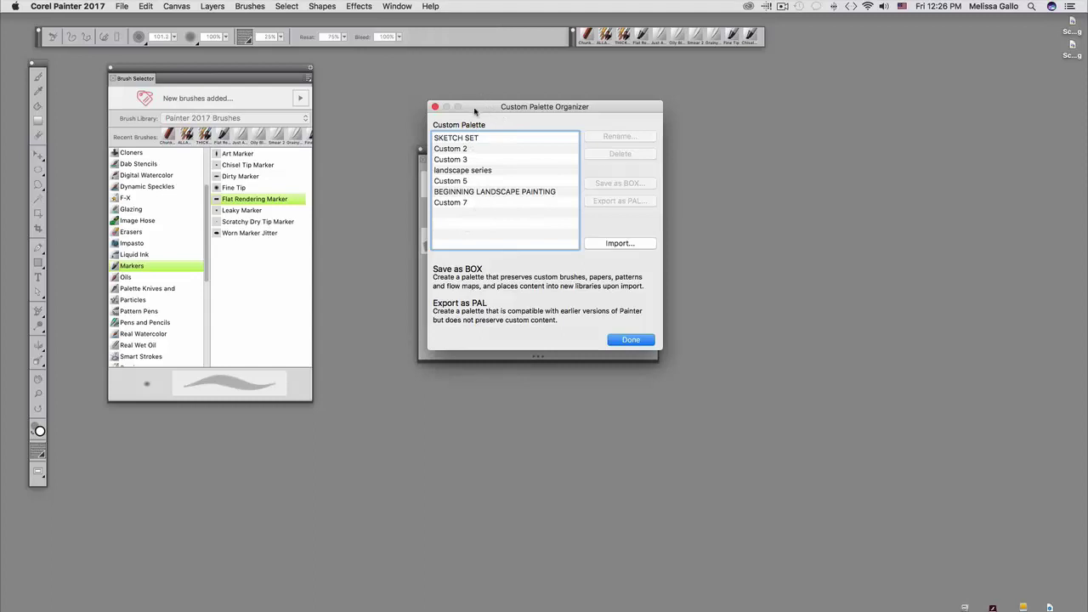
left_click_drag(479, 111, 582, 113)
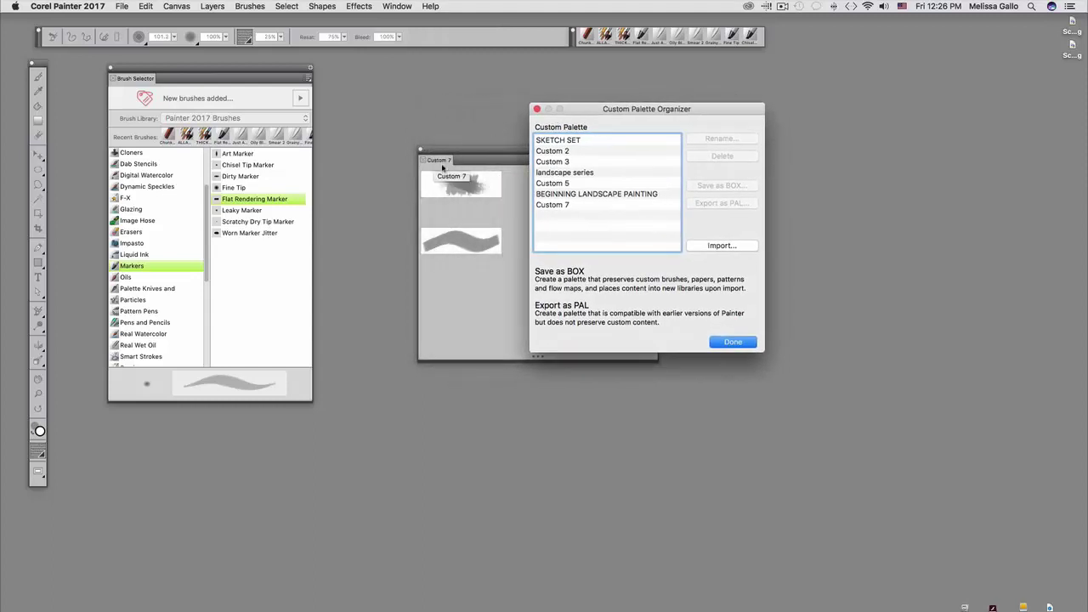
Rename the Custom 7 palette as LANDSCAPE PAINTING and close the Custom Palette Organizer
left_click(583, 204)
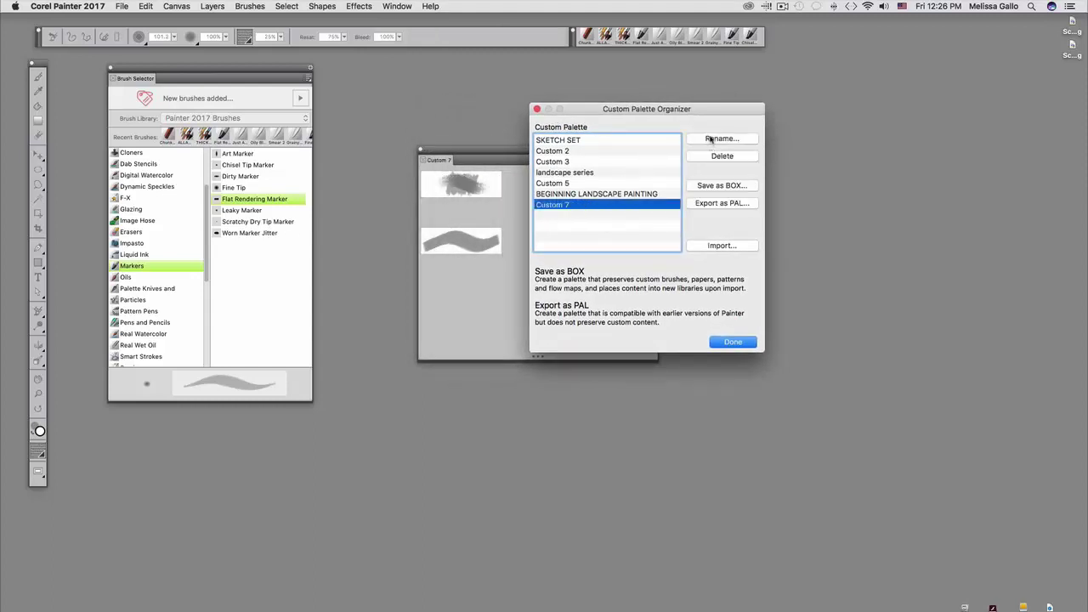
left_click(719, 139)
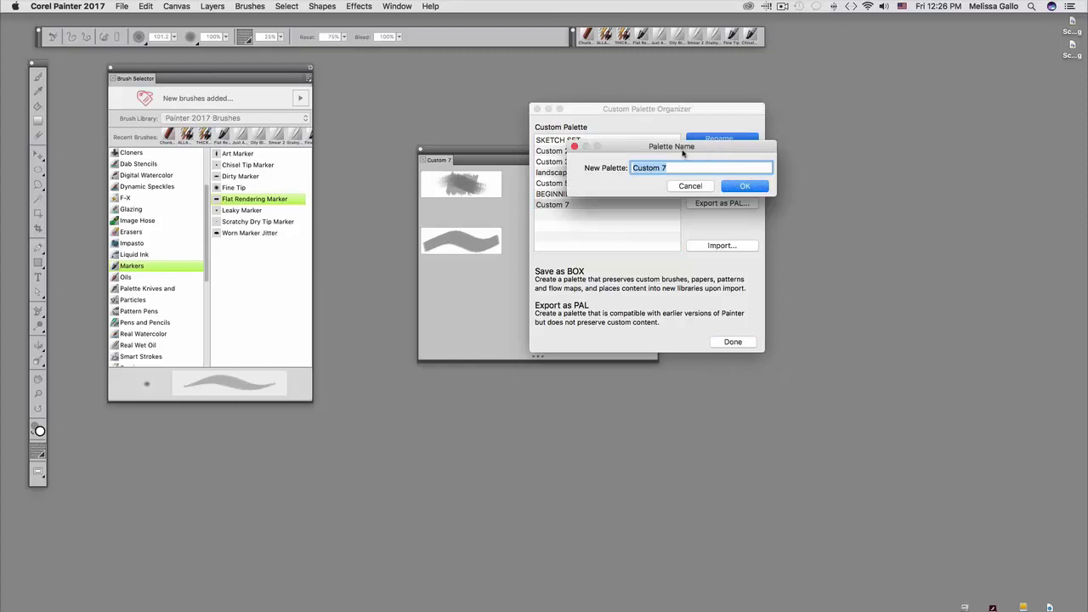
type("LANDSCAPE PAINTING")
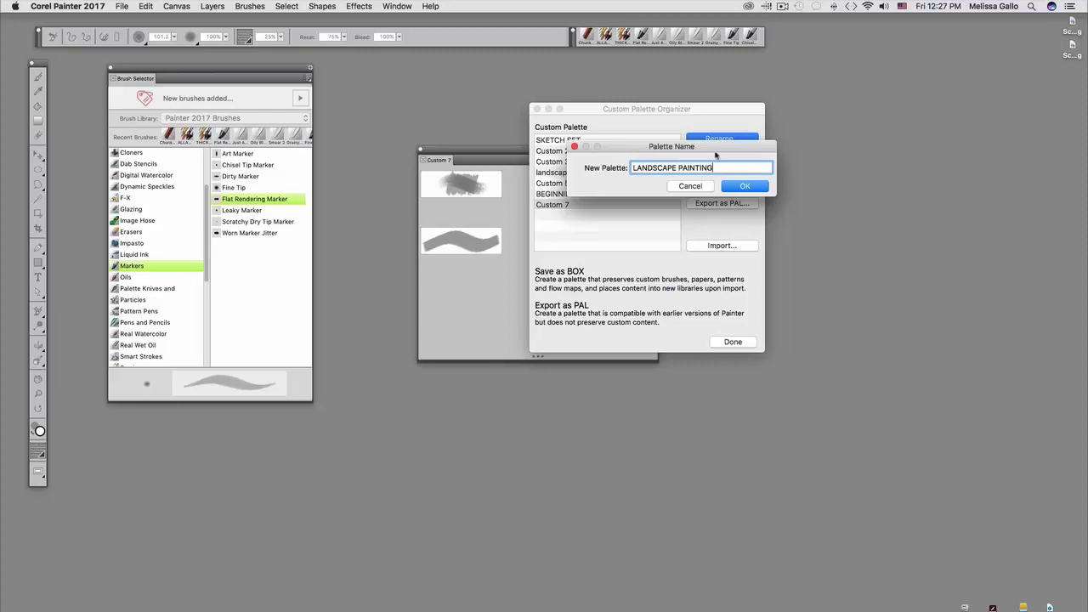
left_click(736, 187)
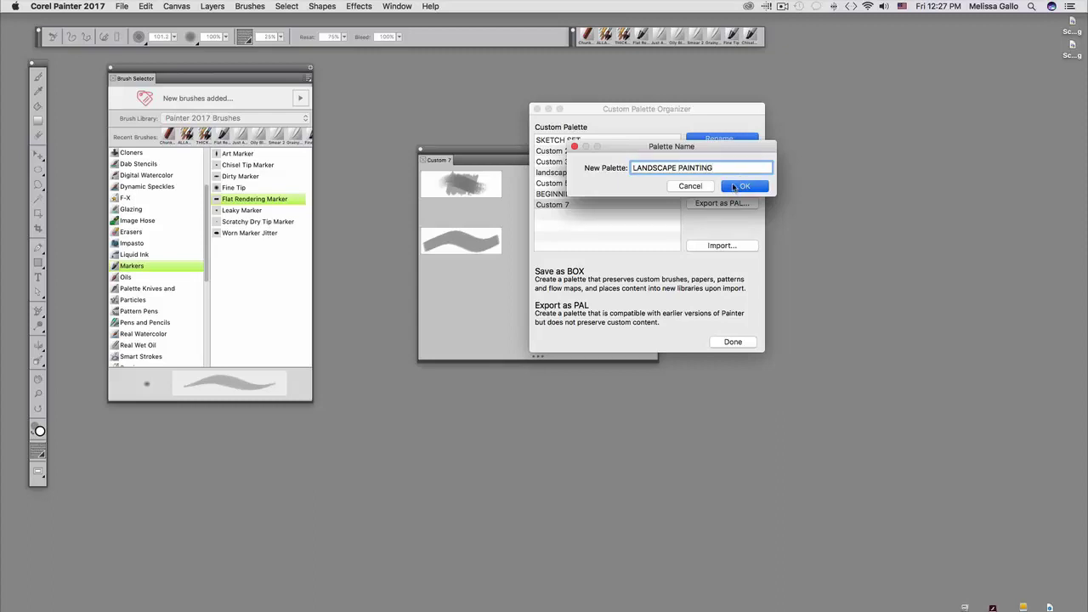
left_click(728, 341)
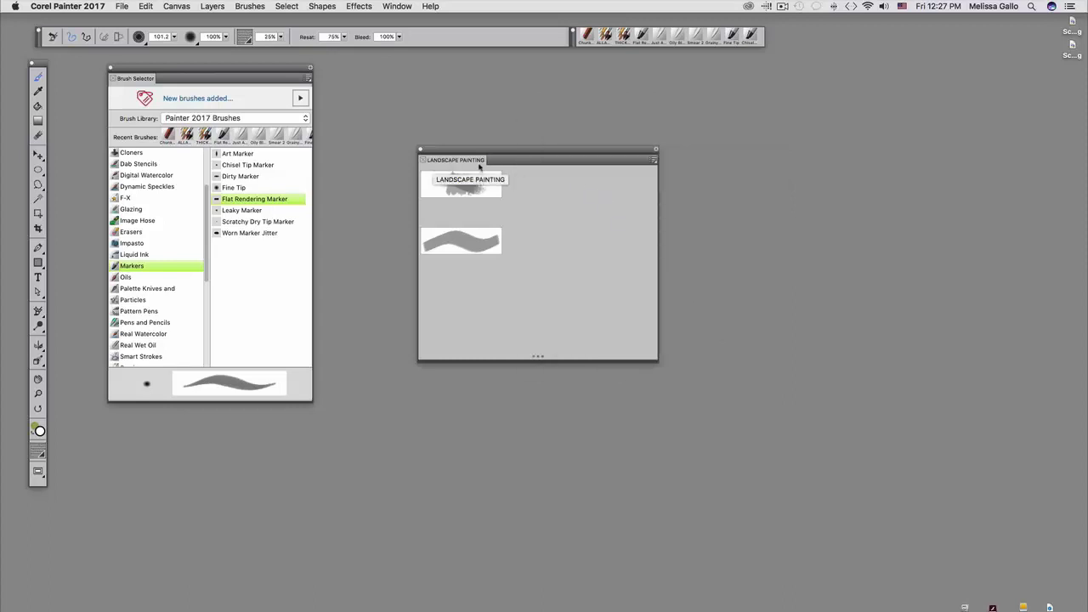
Move the LANDSCAPE PAINTING palette away from the Brush Selector, then close the palette and reopen it
left_click_drag(433, 161, 530, 129)
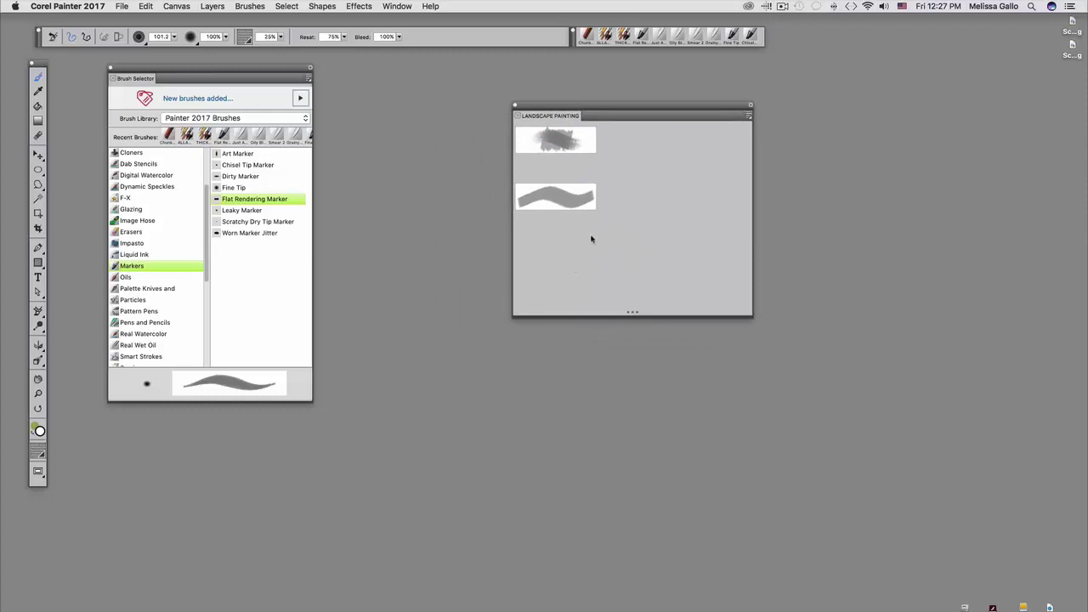
left_click_drag(577, 115, 604, 146)
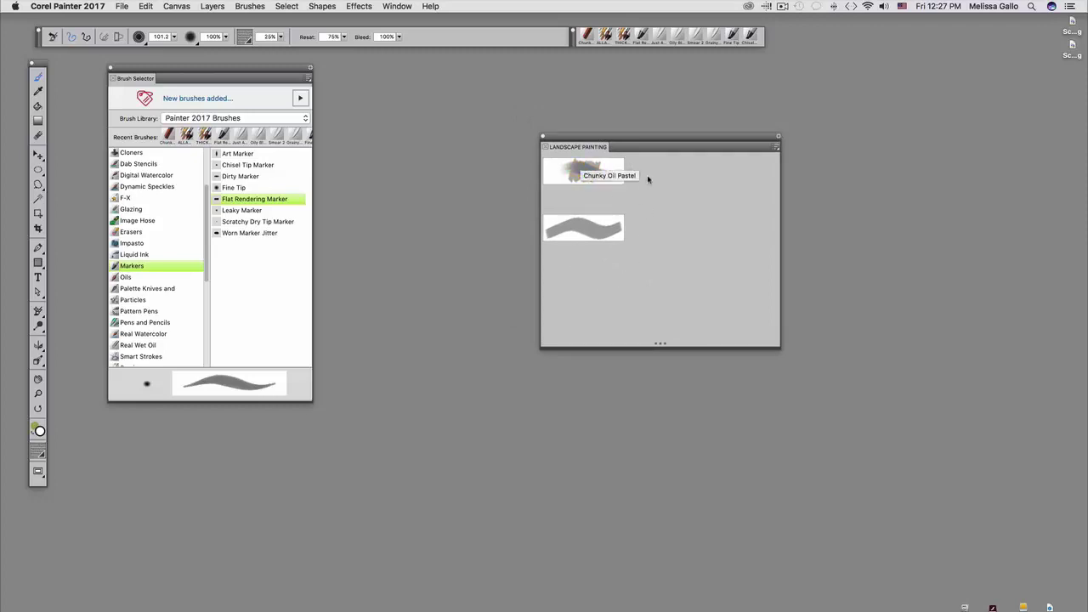
left_click(543, 136)
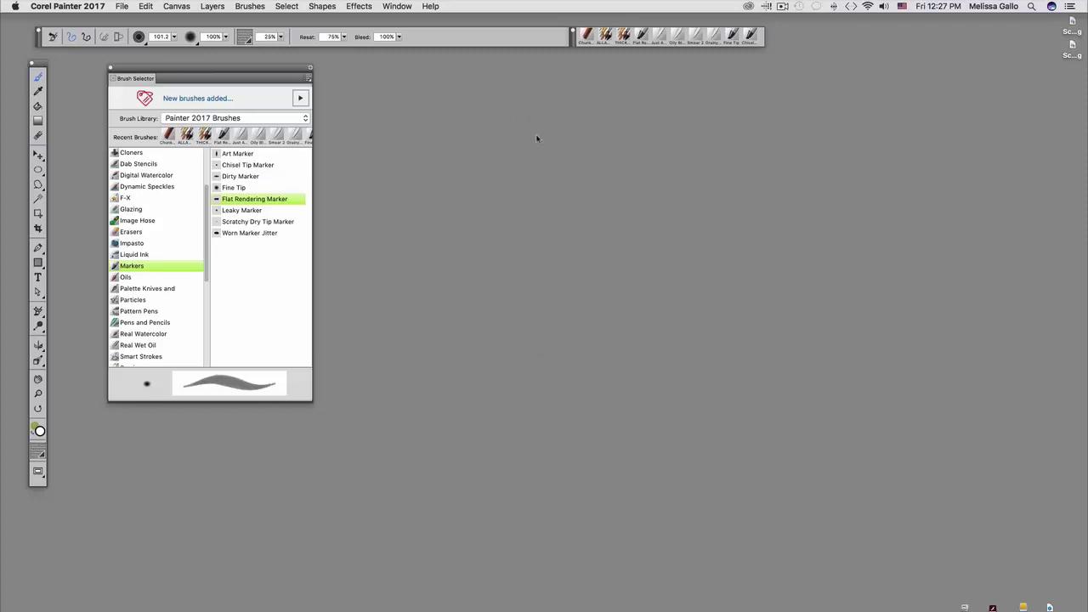
left_click(392, 7)
mouse_move(446, 104)
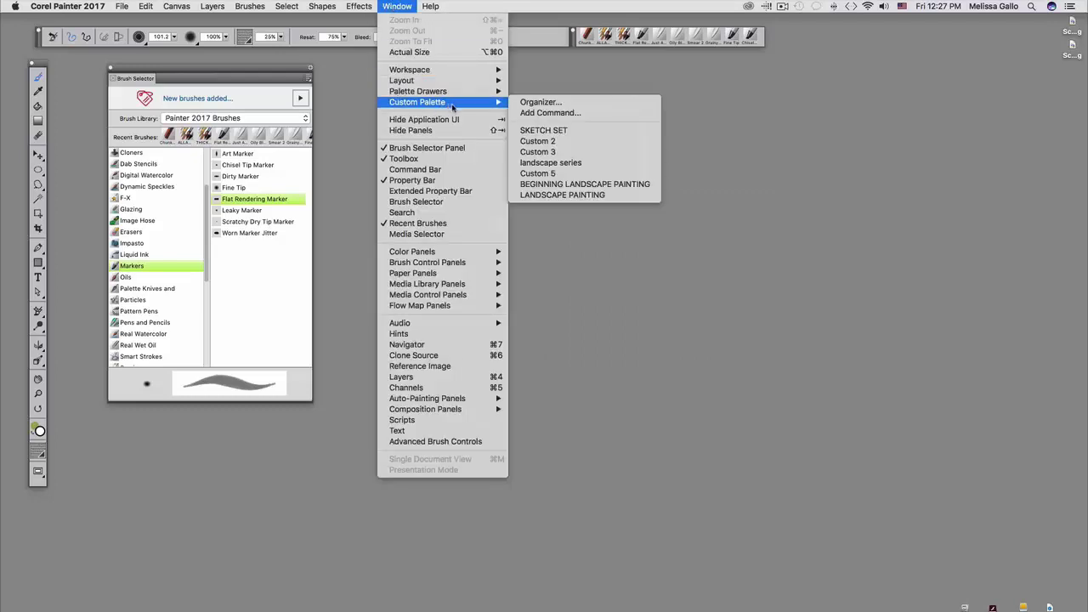
left_click(560, 196)
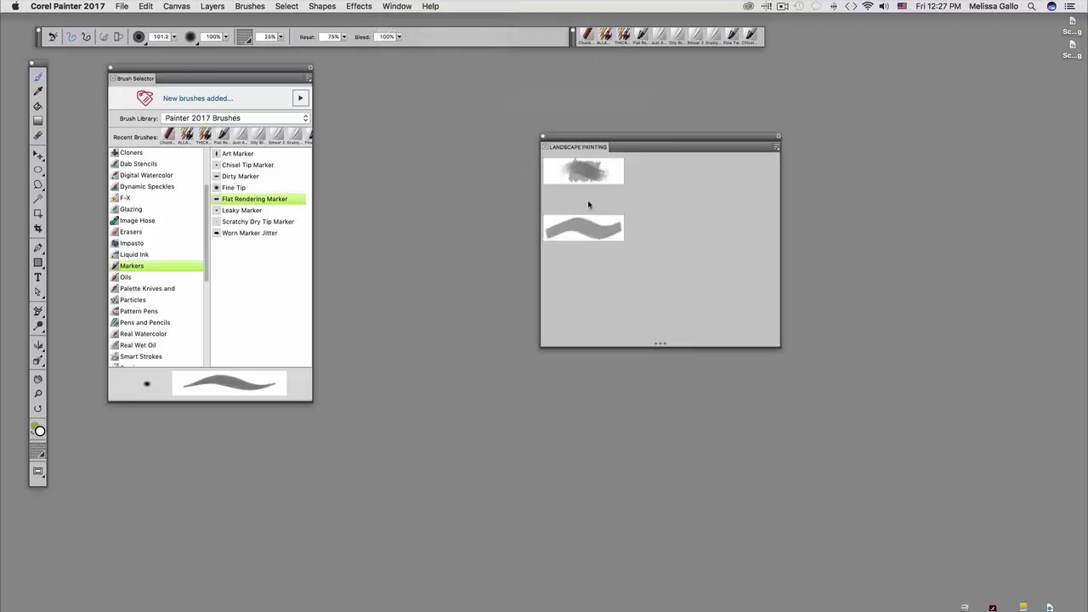
left_click_drag(609, 121, 622, 83)
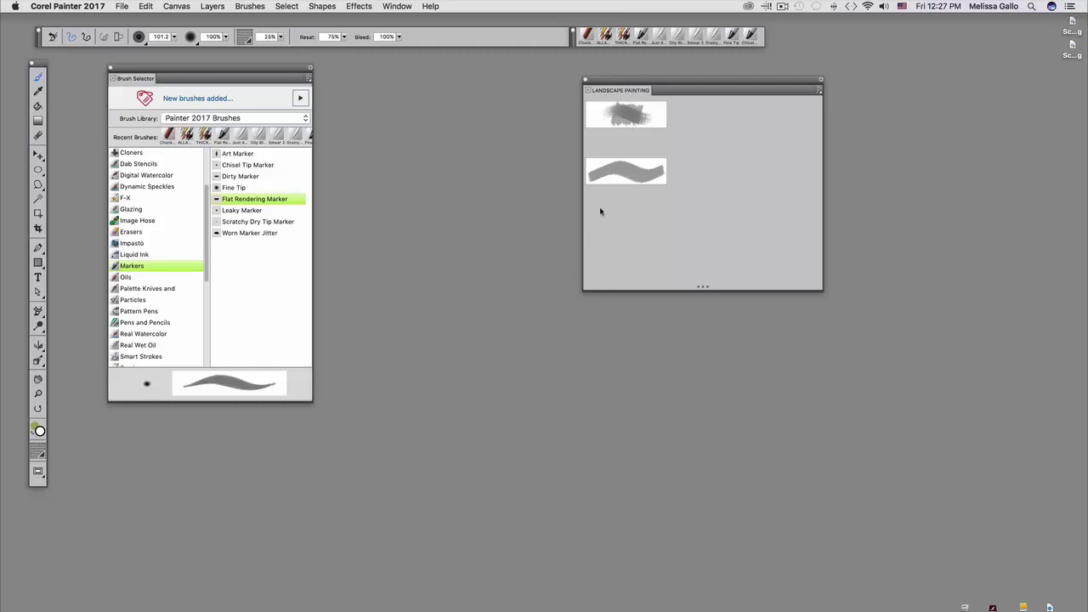
Start a new image and set its width and height to 5 inches each
left_click(121, 7)
left_click(129, 25)
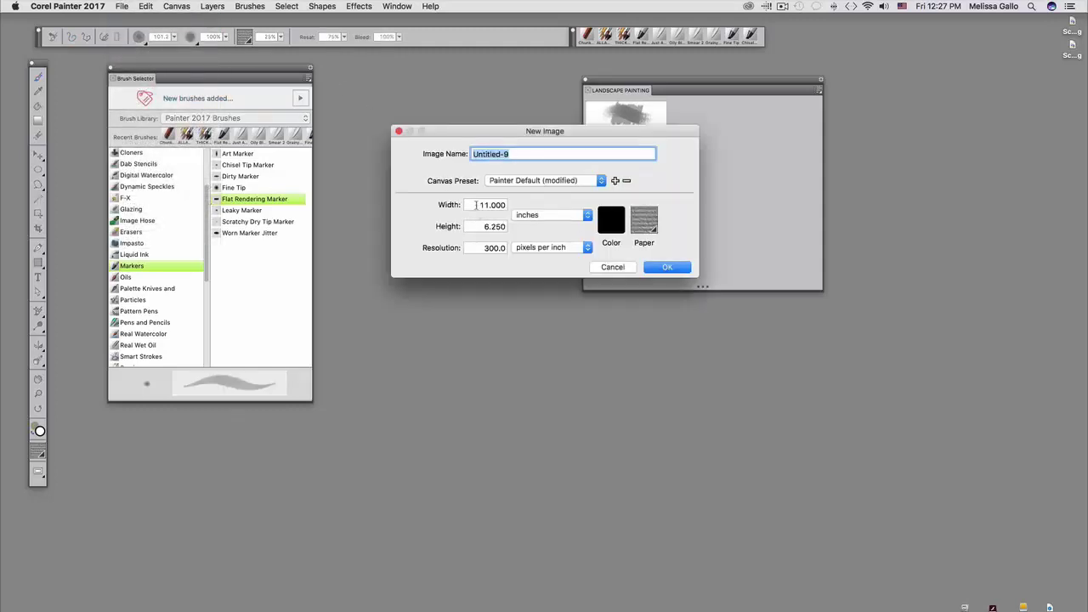
left_click_drag(476, 205, 508, 205)
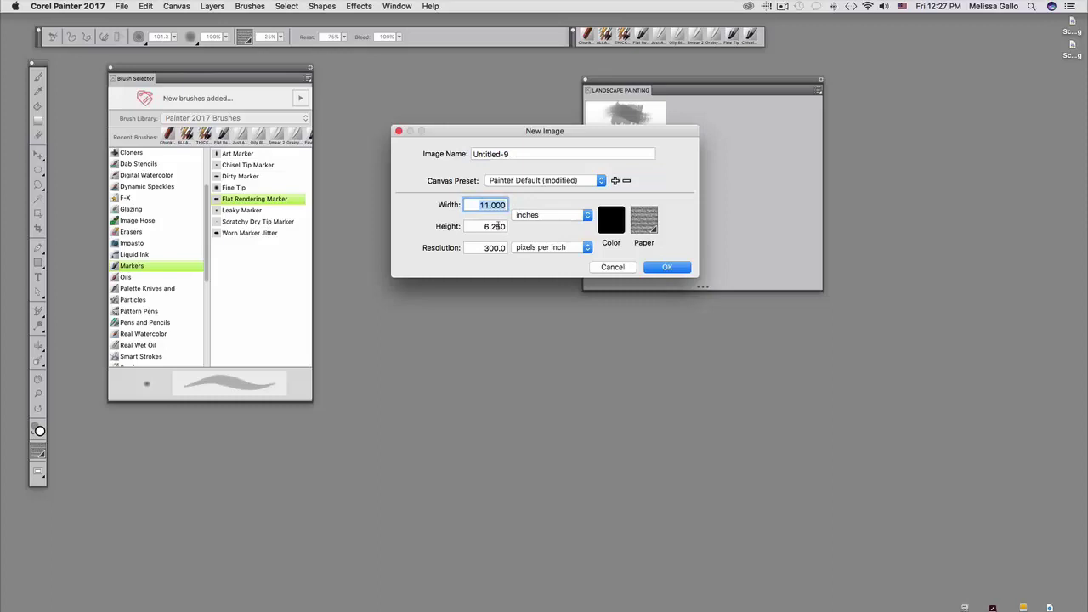
type("5")
key("Tab")
type("5")
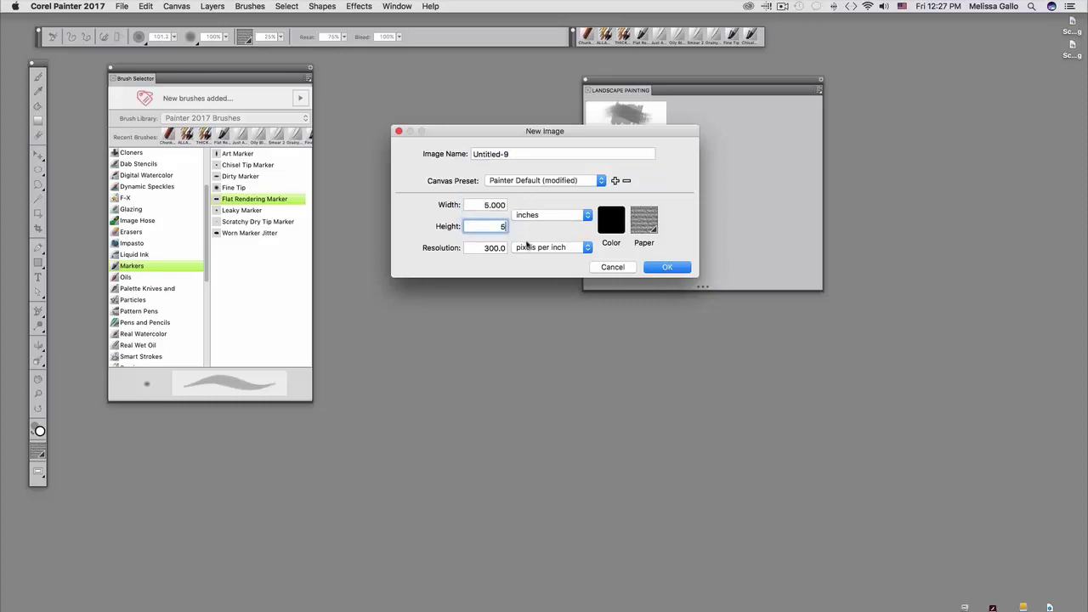
Set the new image's canvas color to white at 100% gray-scale brightness and create the image
left_click(606, 220)
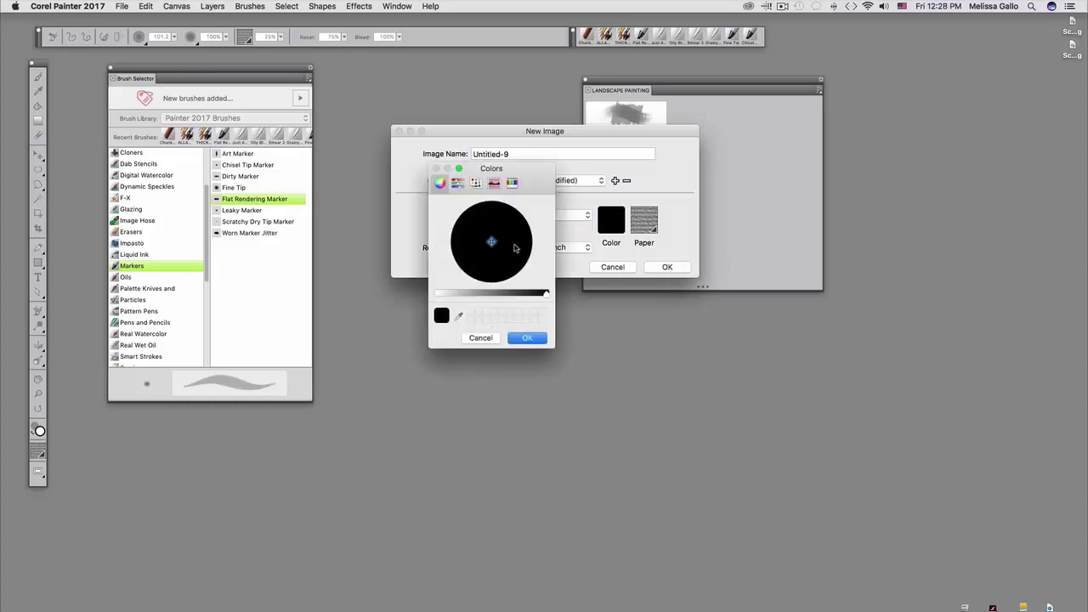
left_click(457, 183)
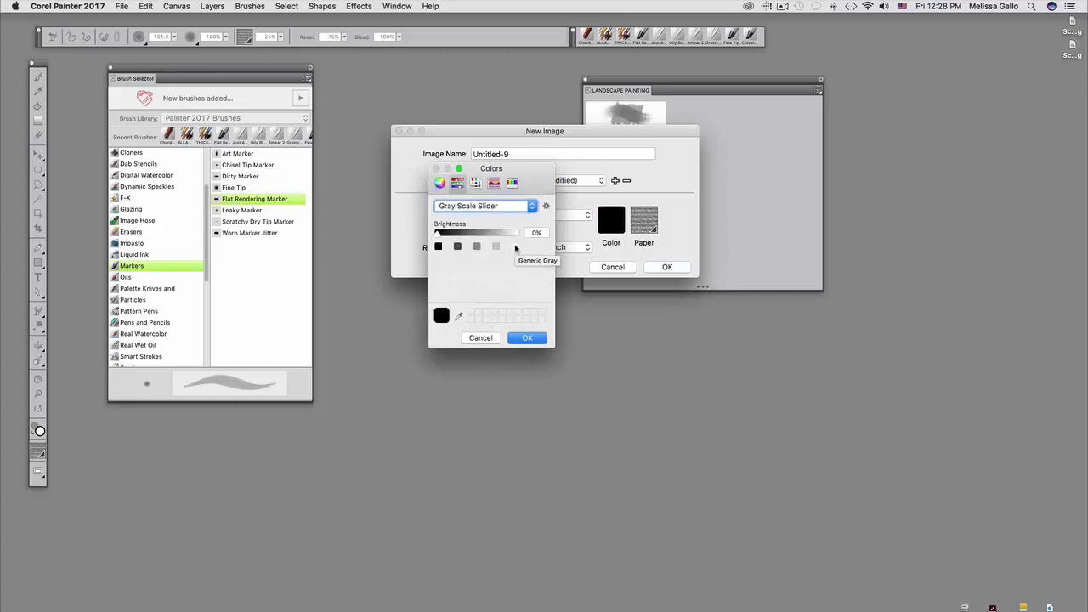
left_click(515, 246)
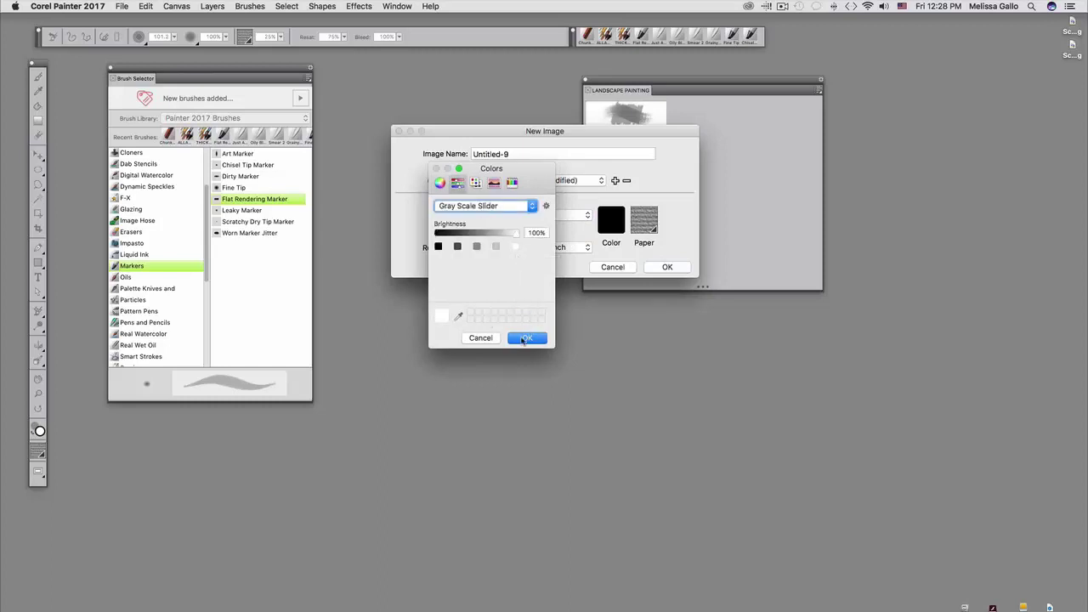
left_click(524, 339)
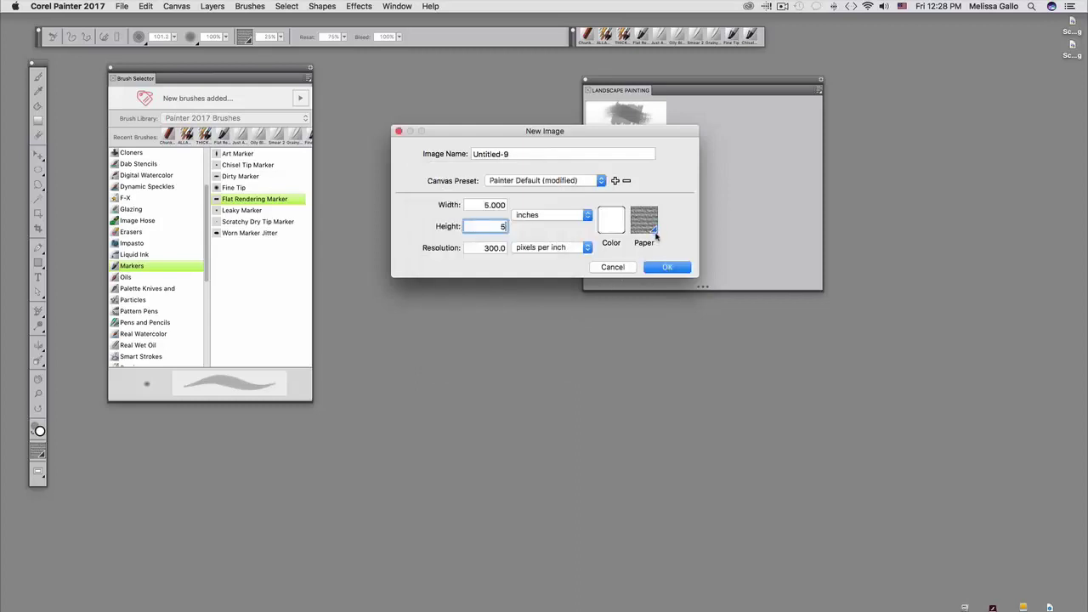
left_click(656, 268)
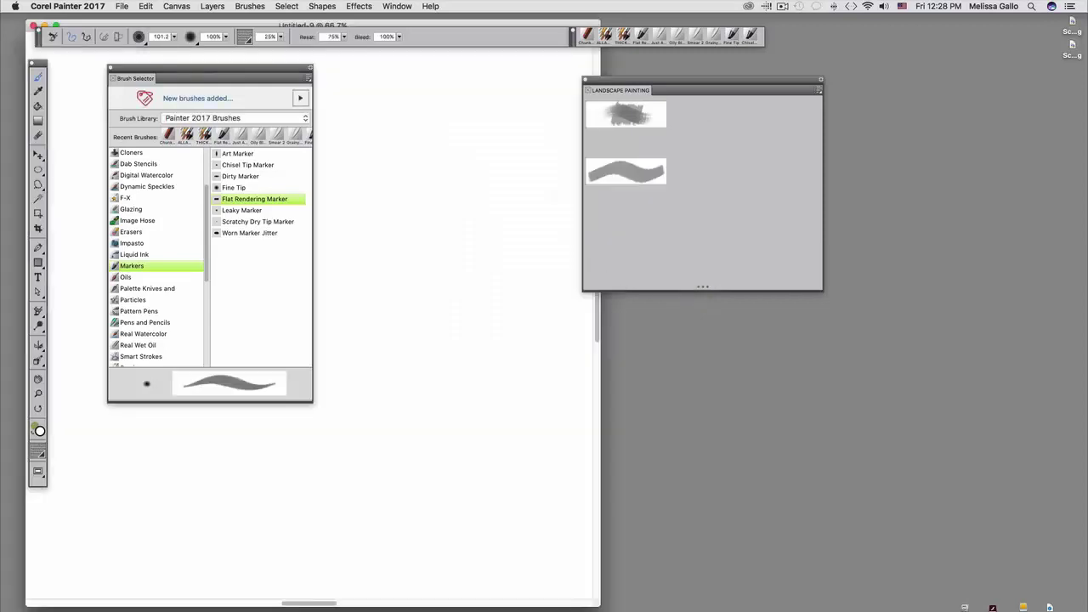
Zoom the canvas out to 33.3% and arrange the document window, property bar, Brush Selector and custom palette around it, leaving the canvas uncovered
left_click_drag(409, 24, 486, 40)
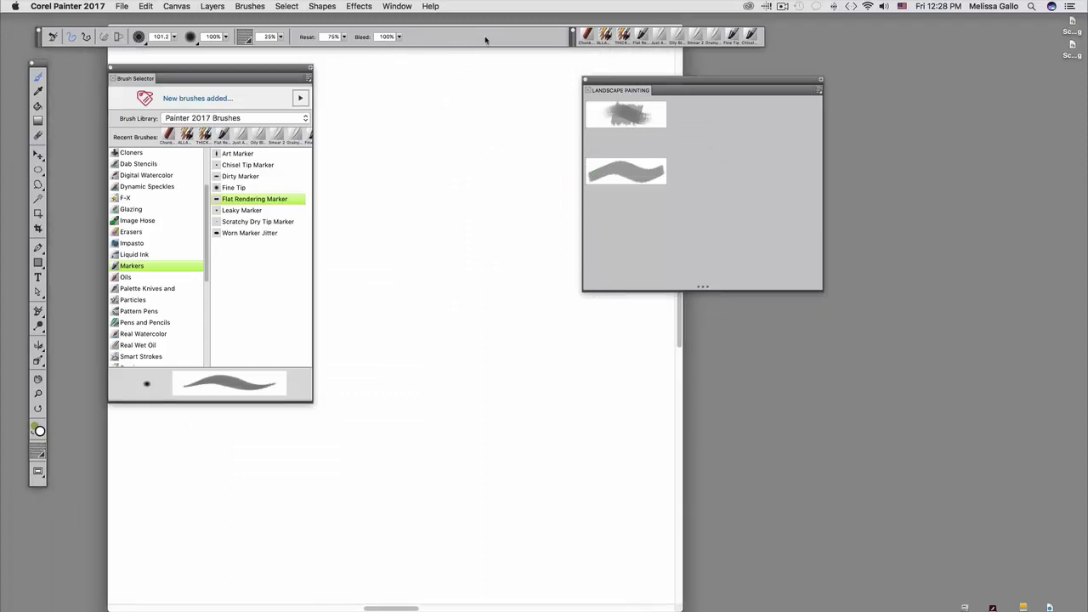
key("super+minus")
key("super+minus")
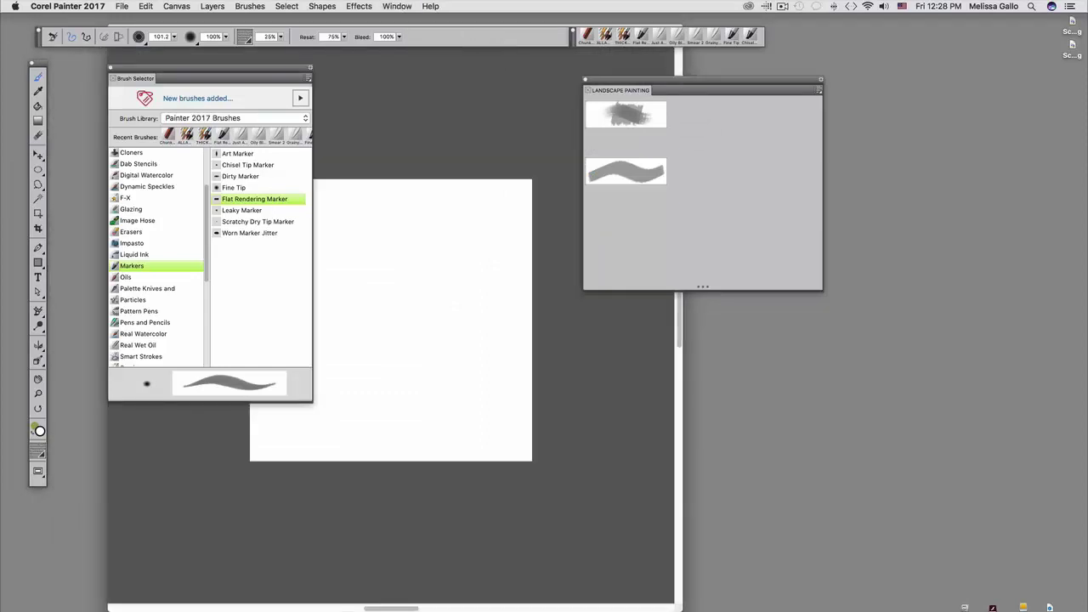
left_click_drag(38, 40, 33, 31)
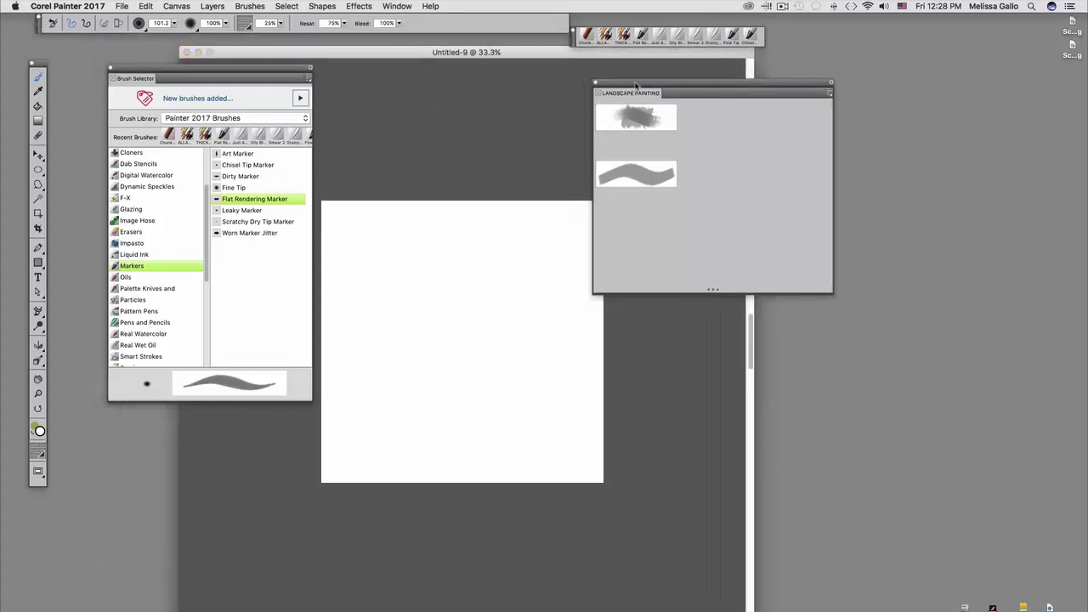
mouse_move(266, 71)
left_mouse_down()
mouse_move(233, 77)
mouse_move(224, 96)
left_mouse_up()
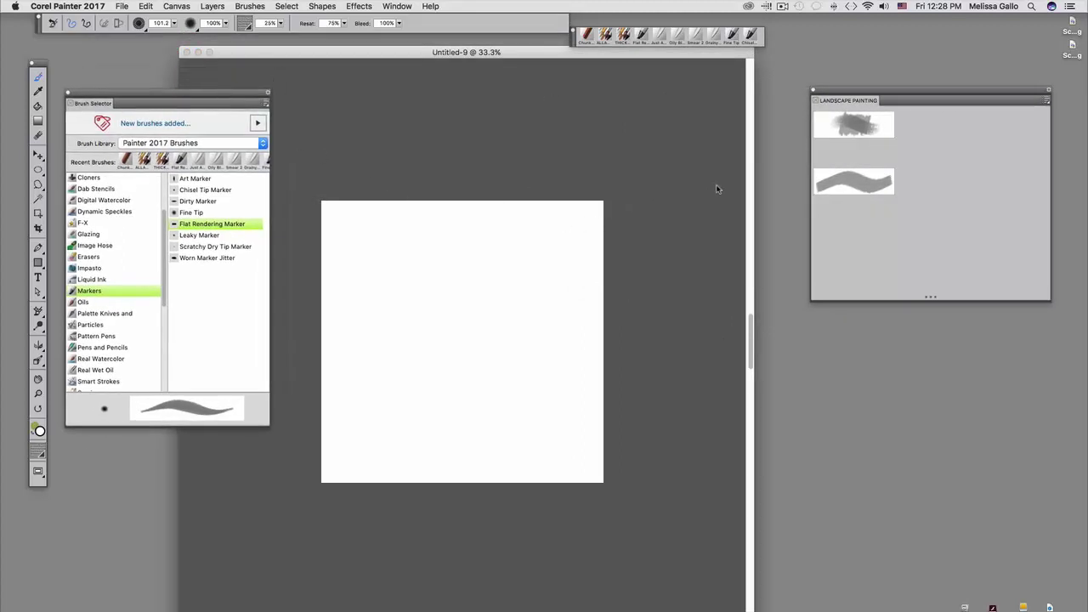
Show the Color panel, move it to the canvas's right side, and close the attached Layers panel
left_click(396, 7)
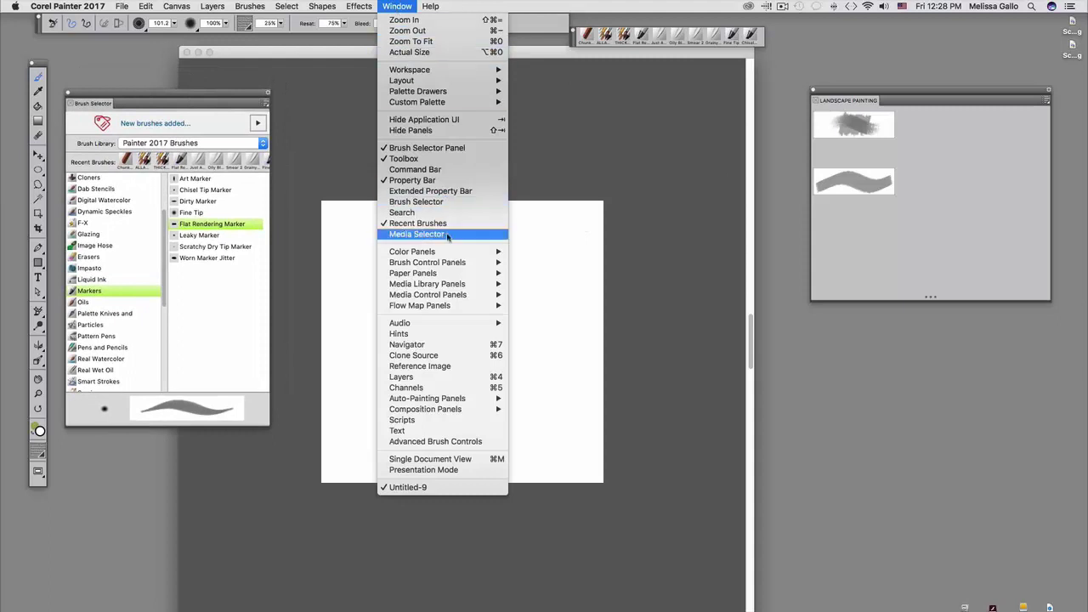
mouse_move(443, 253)
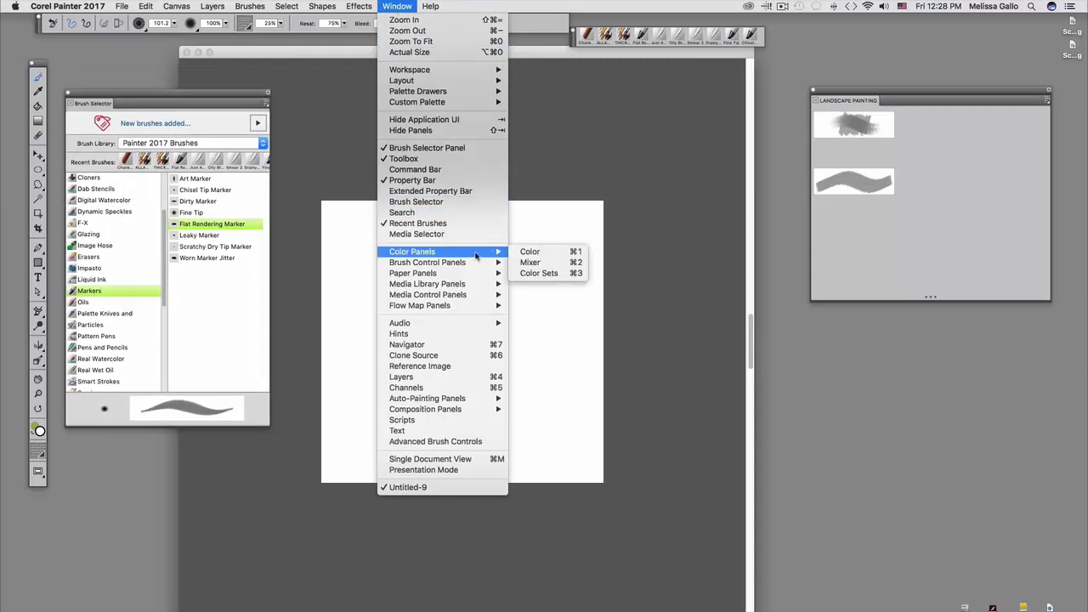
left_click(531, 252)
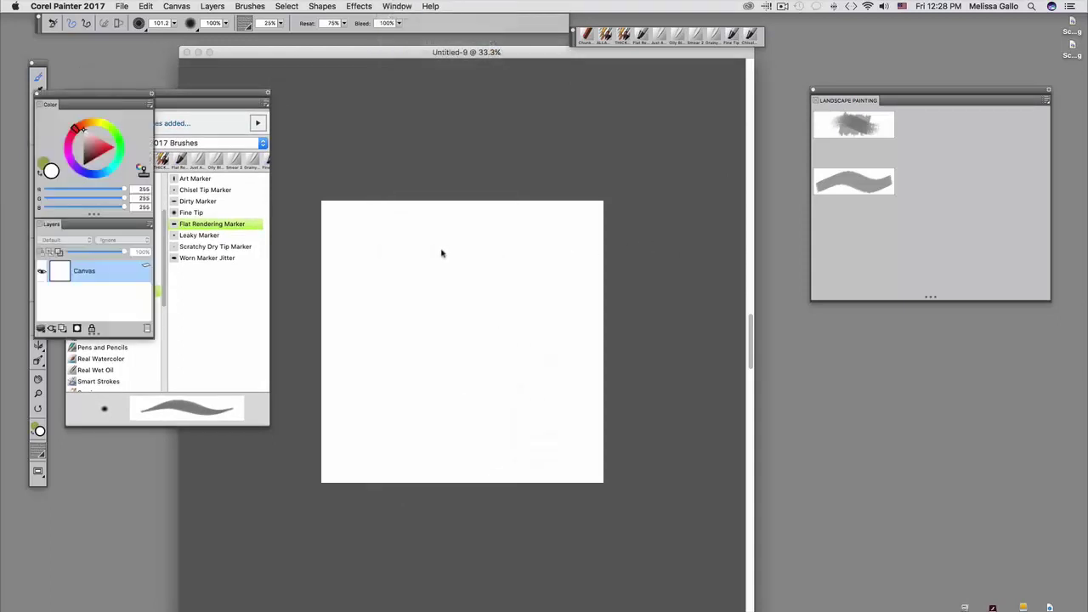
left_click_drag(104, 96, 733, 200)
left_click(663, 326)
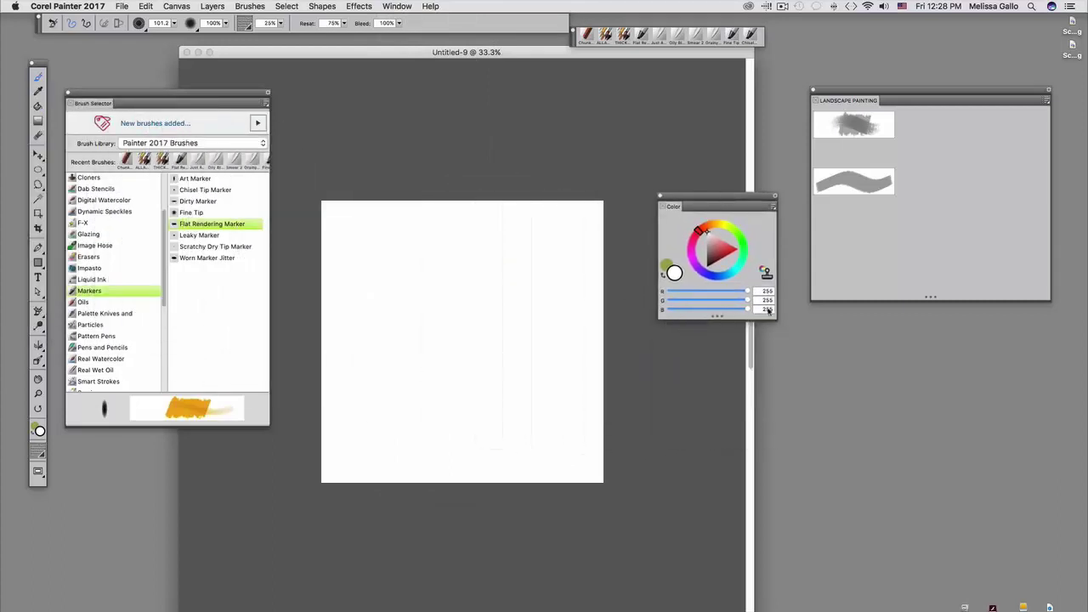
Enlarge the Color panel and group it with the LANDSCAPE PAINTING palette as tabs, keeping Color in front
left_click_drag(720, 323, 718, 422)
left_click_drag(734, 202, 705, 88)
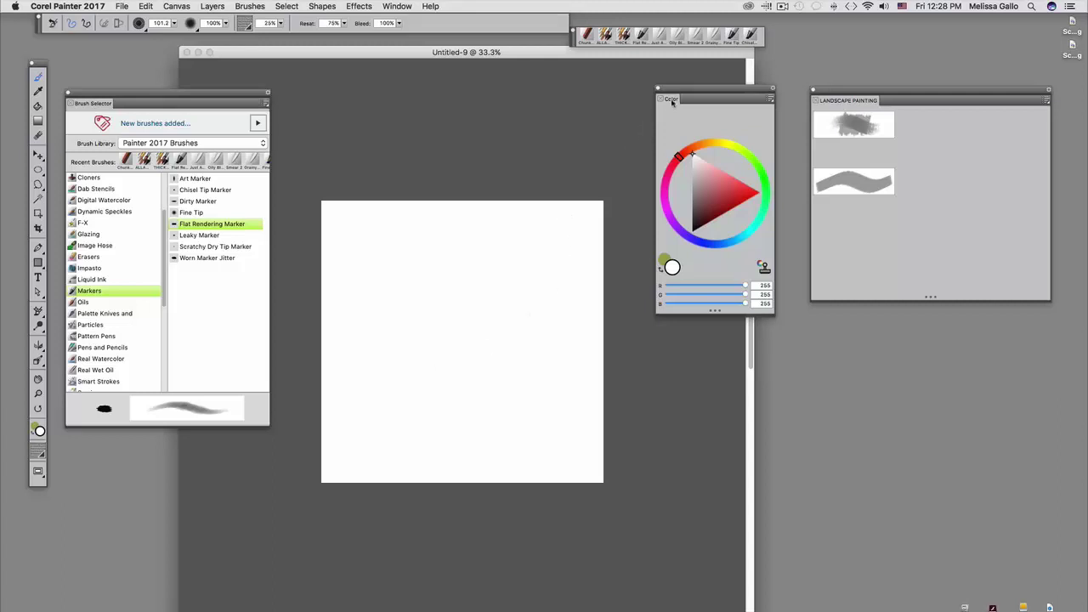
mouse_move(670, 99)
left_mouse_down()
mouse_move(775, 141)
mouse_move(875, 136)
mouse_move(896, 124)
left_mouse_up()
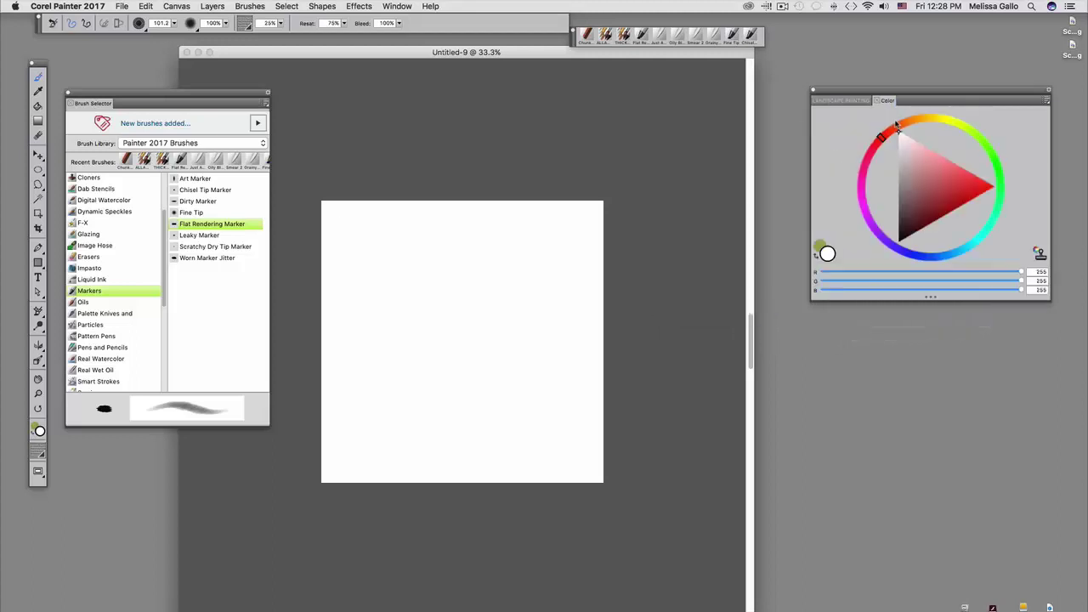
left_click(841, 102)
left_click(886, 100)
left_click_drag(836, 91, 816, 85)
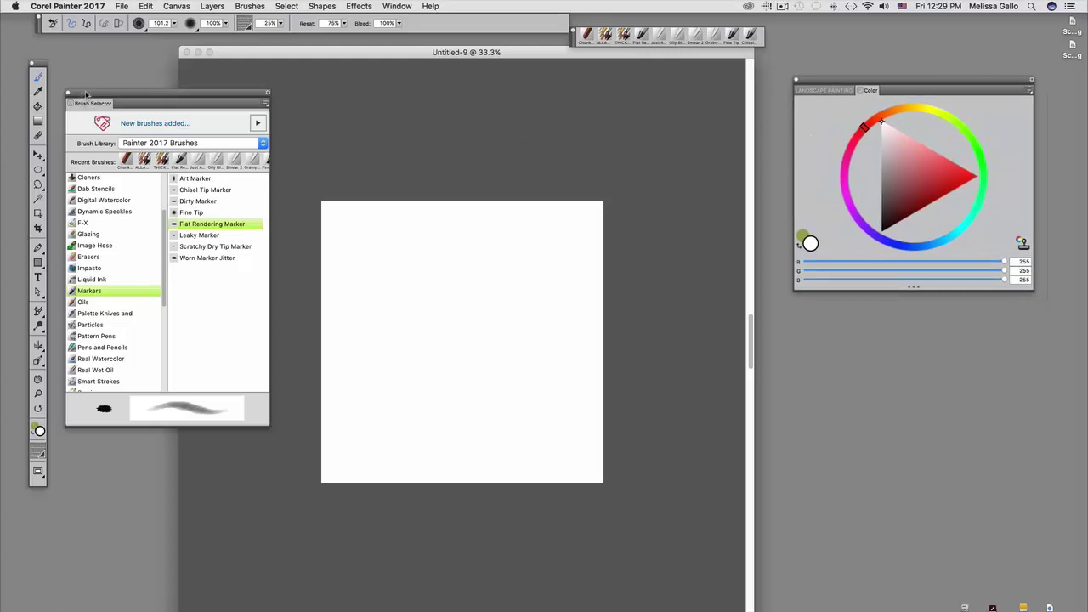
Close the large Brush Selector panel and switch the grouped palette to LANDSCAPE PAINTING and back to Color
left_click_drag(86, 93, 82, 60)
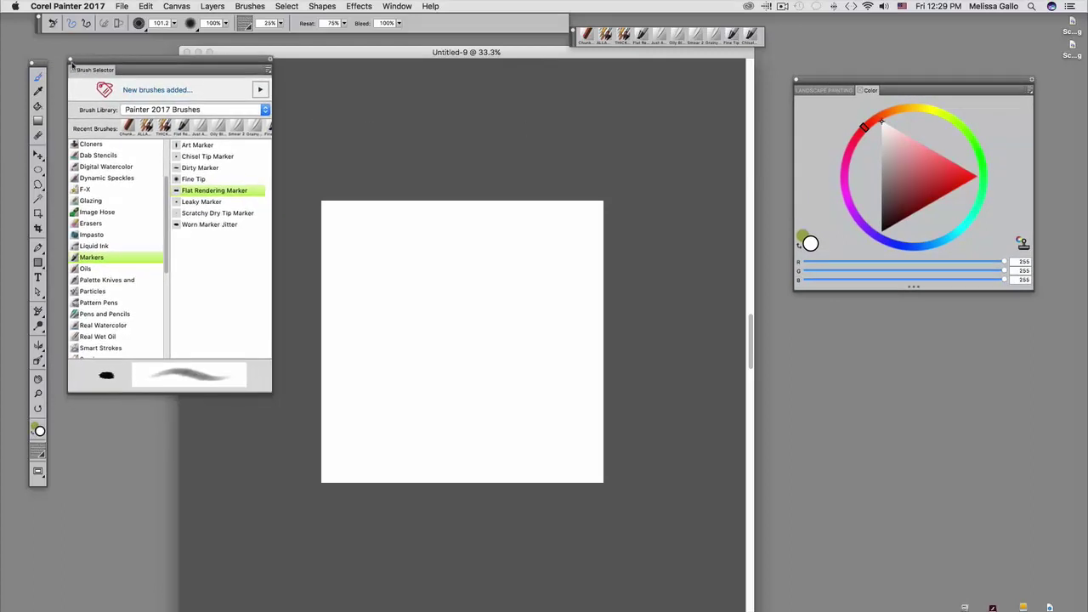
left_click(70, 60)
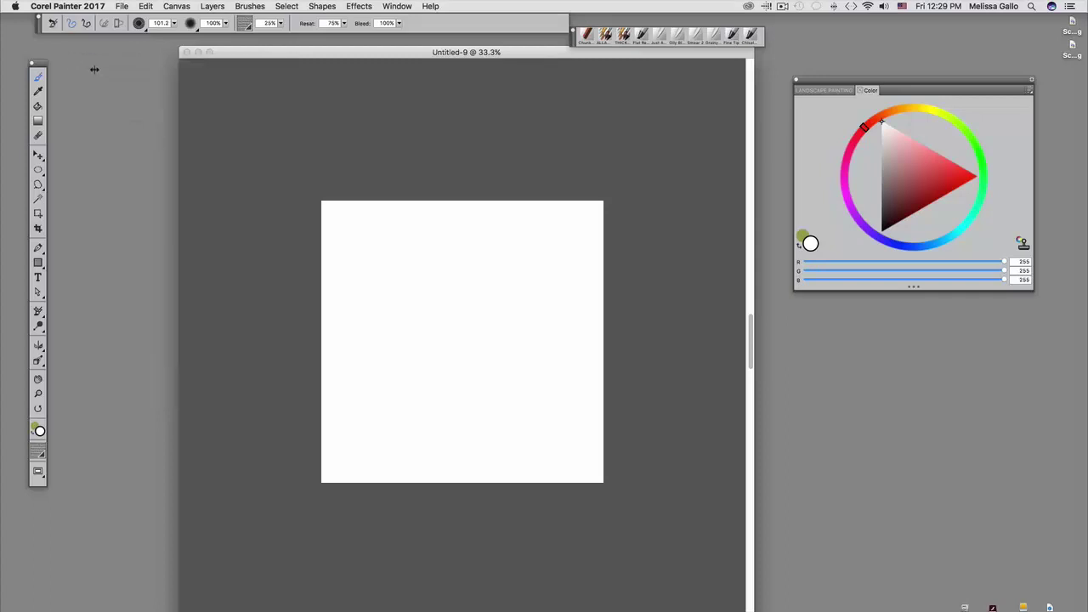
left_click(820, 90)
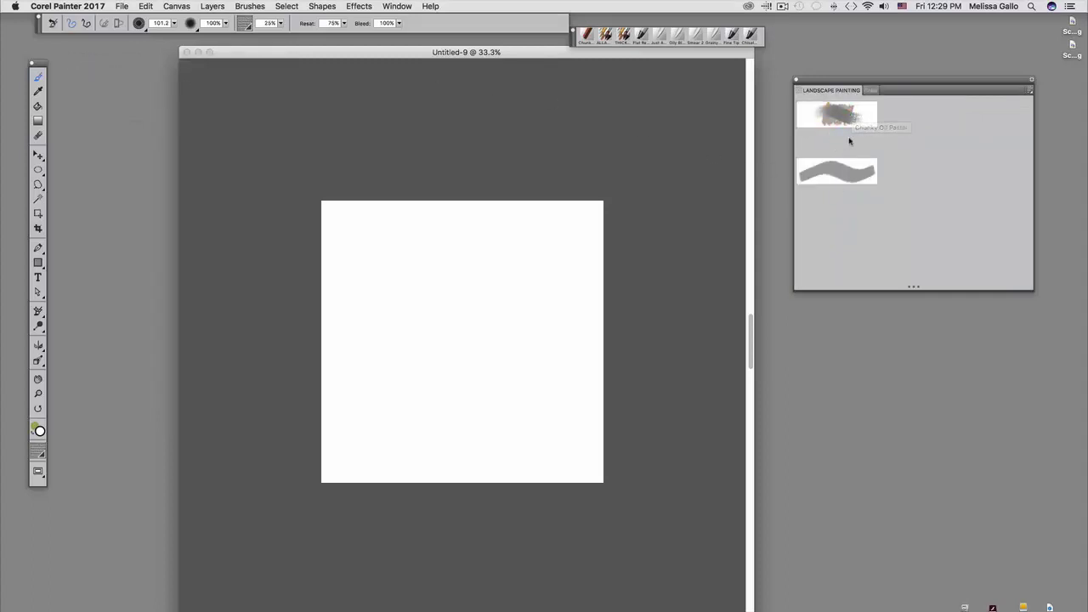
left_click(870, 90)
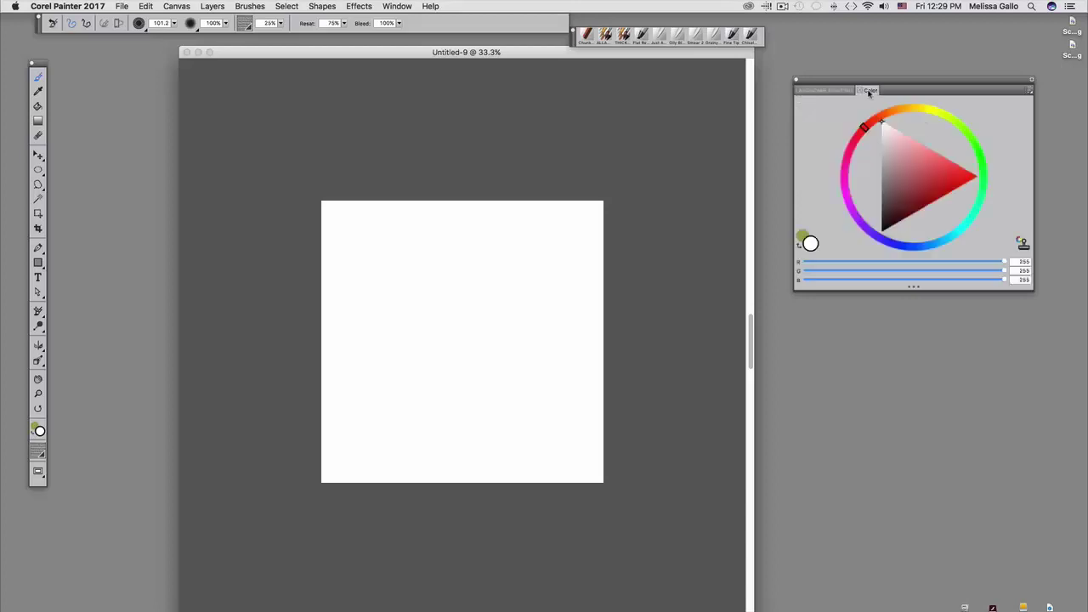
Show the Papers panel and place it below the grouped Color and LANDSCAPE PAINTING palette
left_click(401, 7)
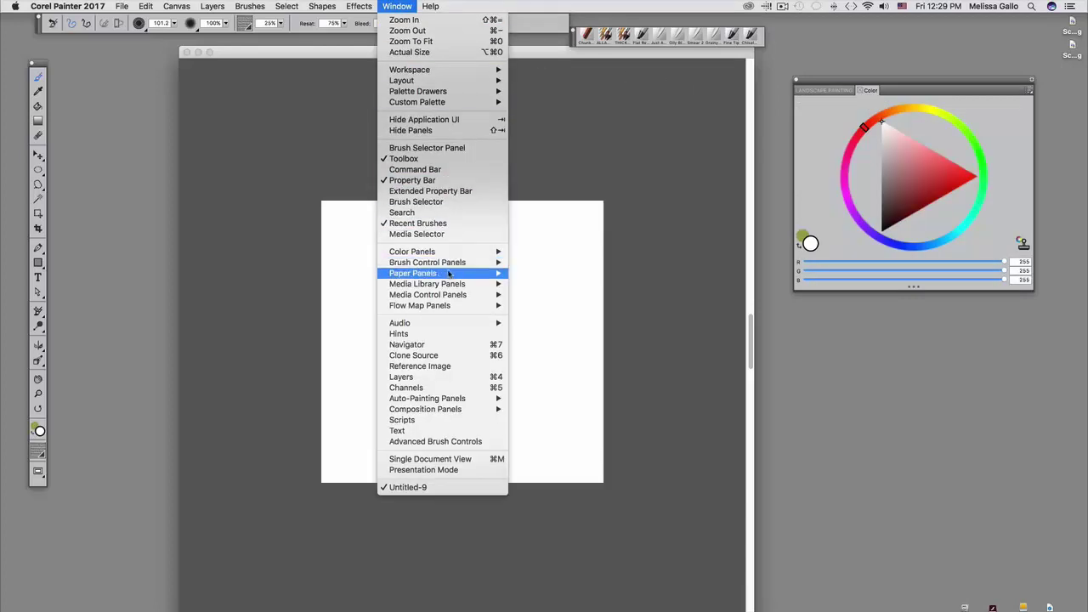
mouse_move(455, 273)
left_click(533, 273)
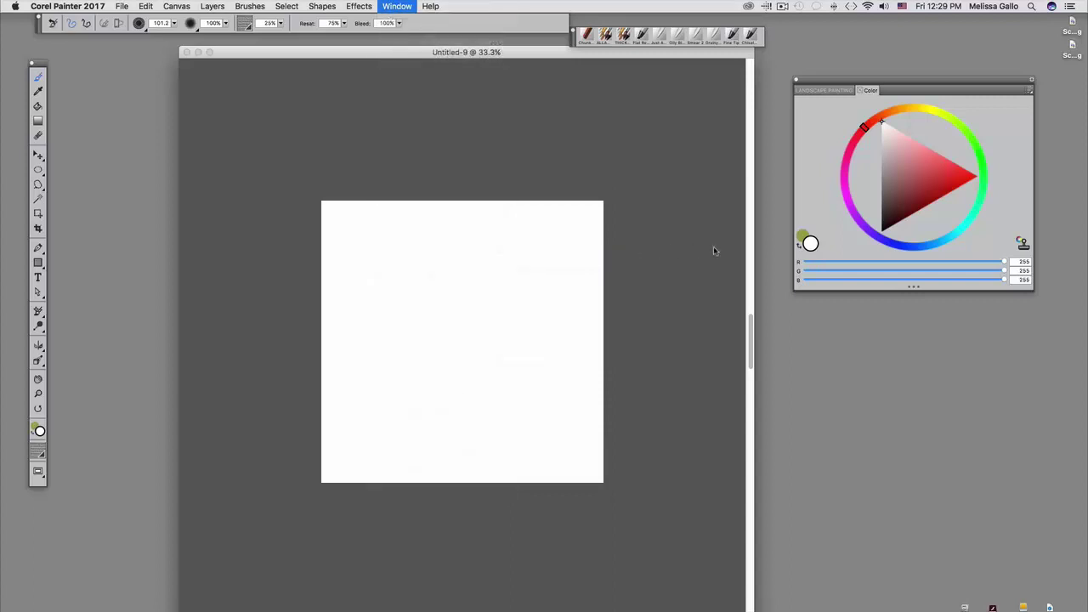
left_click_drag(827, 146, 876, 307)
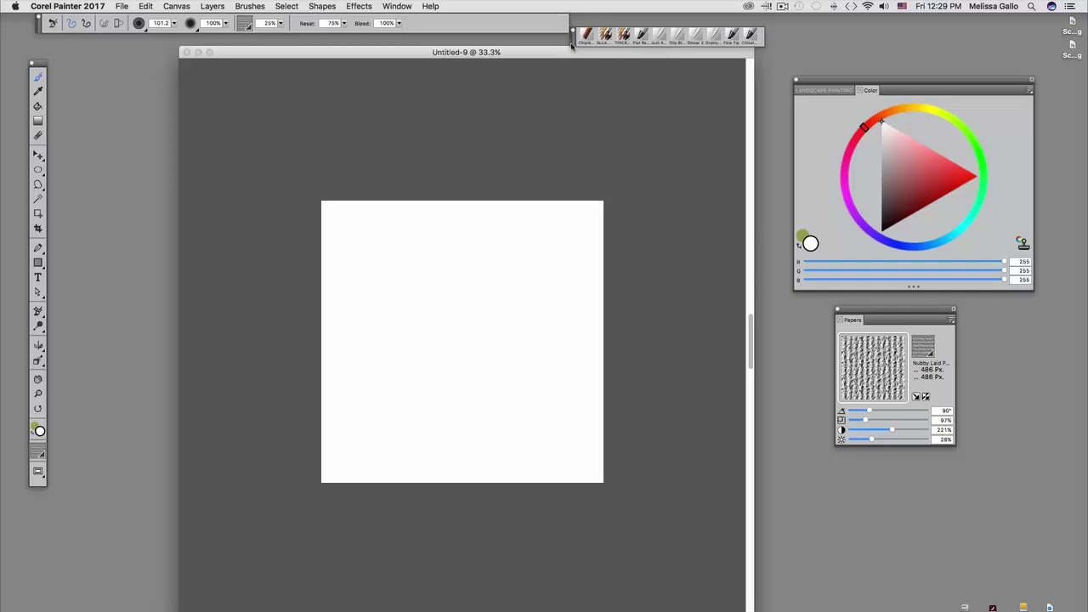
Line up the Recent Brushes bar with the property bar and show the compact Brush Selector
left_click_drag(572, 45, 575, 33)
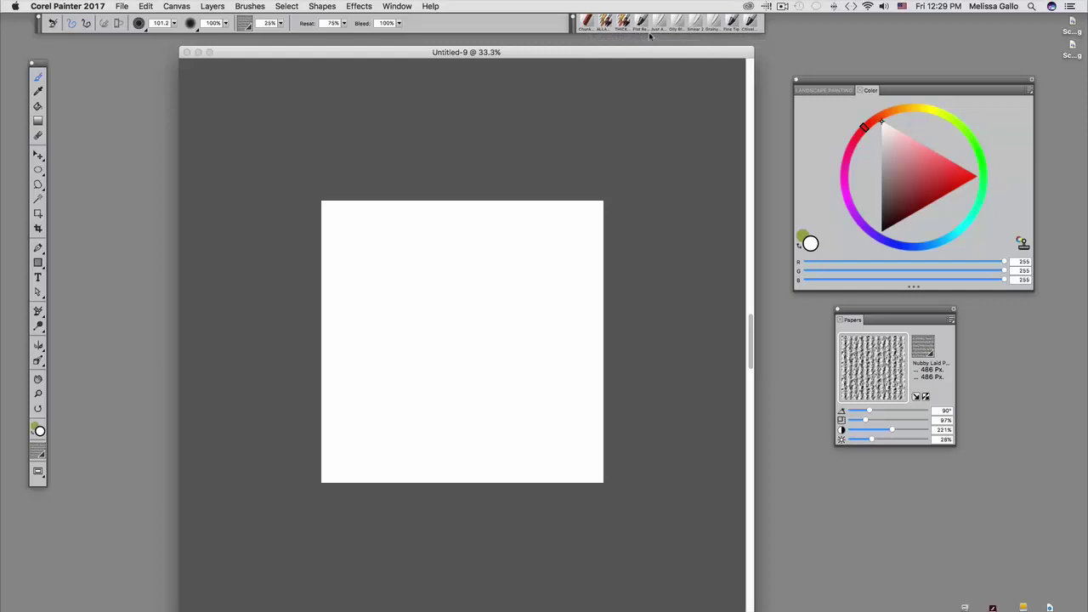
left_click(397, 6)
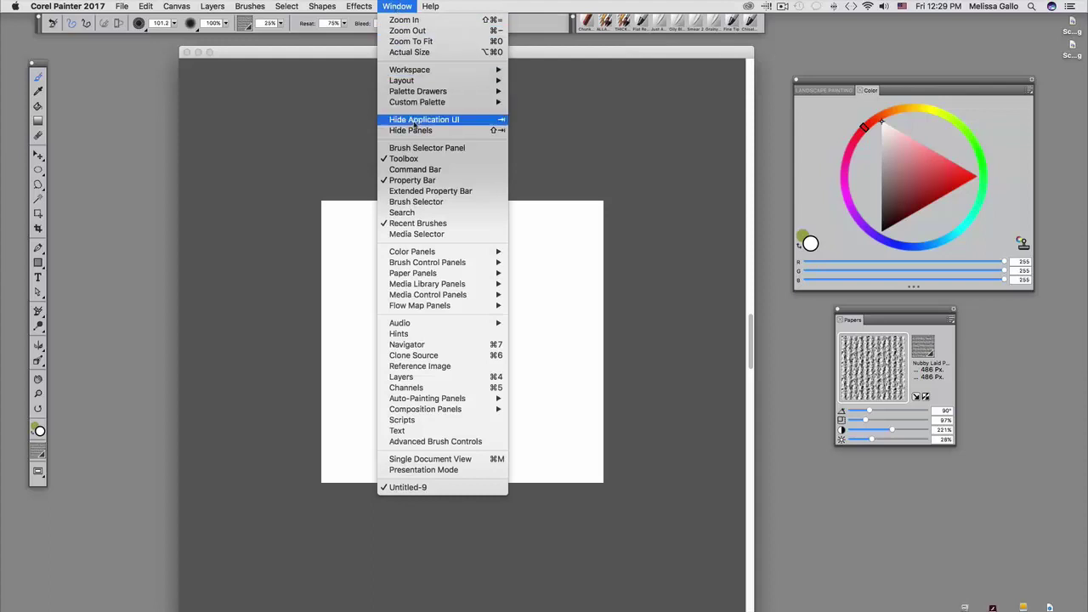
left_click(438, 202)
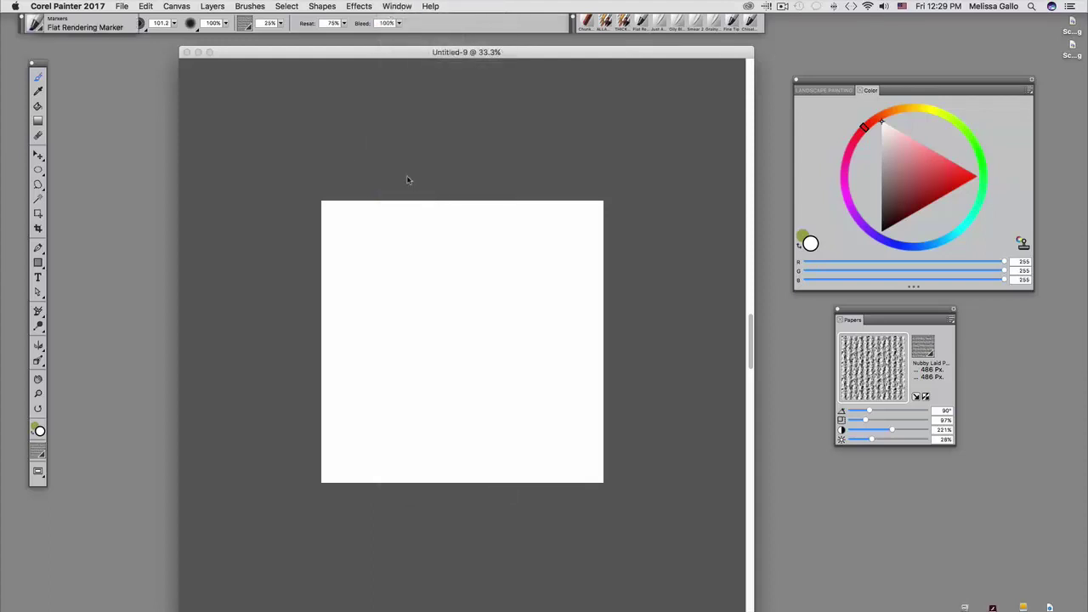
Try the Flat Rendering Marker from the LANDSCAPE PAINTING palette, select Chunky Oil Pastel instead, and bring Color back to the front
left_click(41, 33)
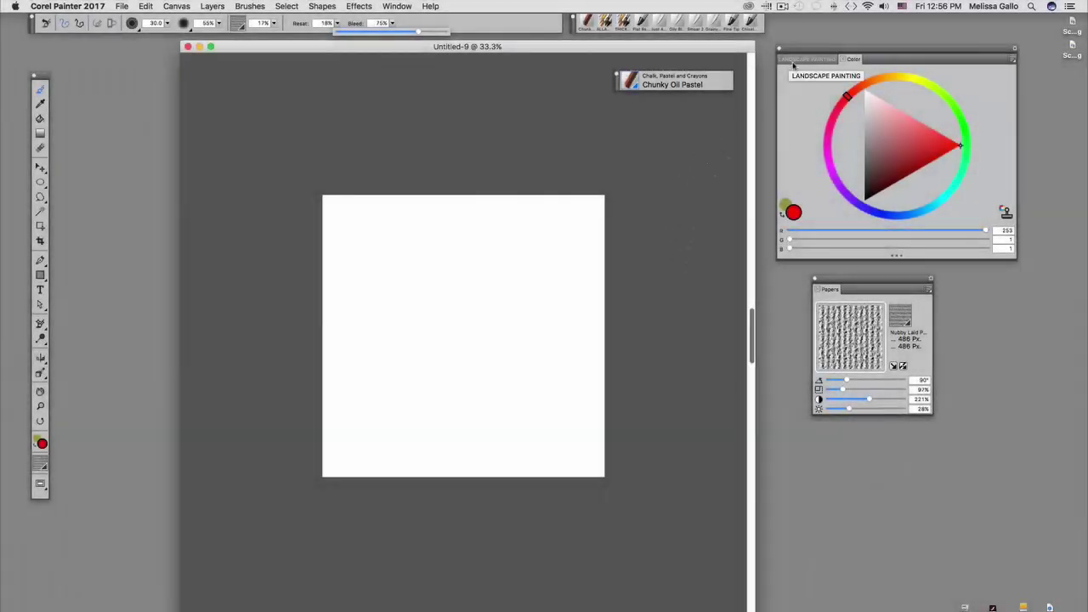
left_click(799, 60)
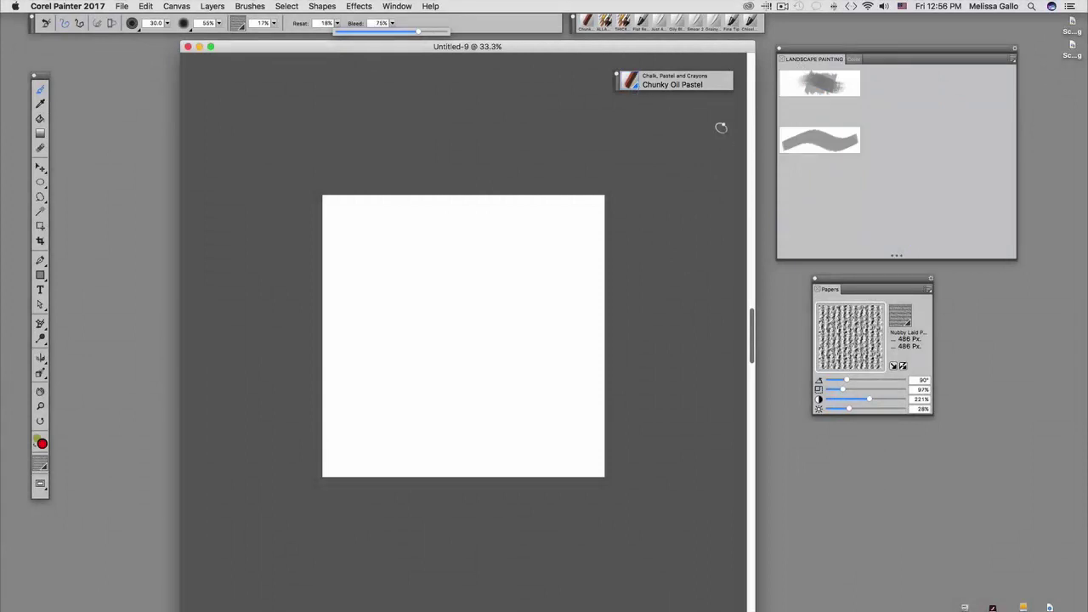
left_click(809, 144)
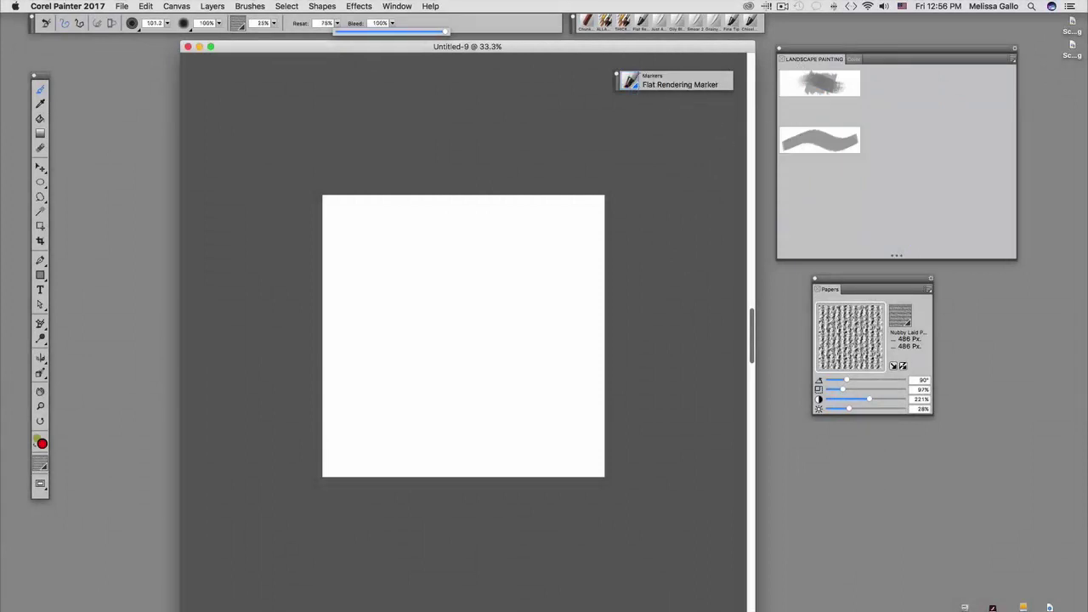
left_click(799, 88)
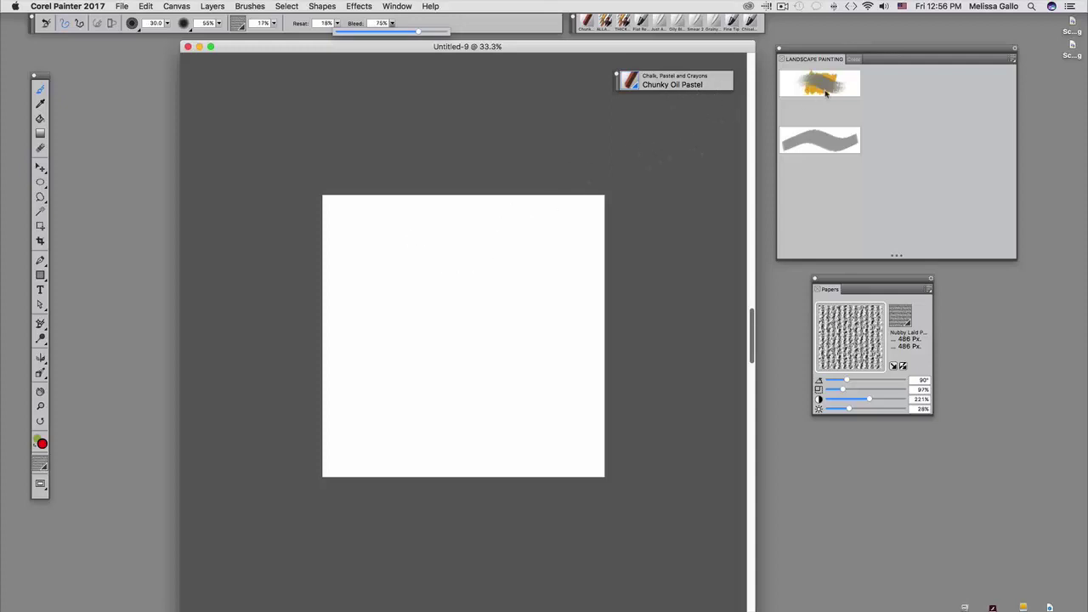
left_click(853, 60)
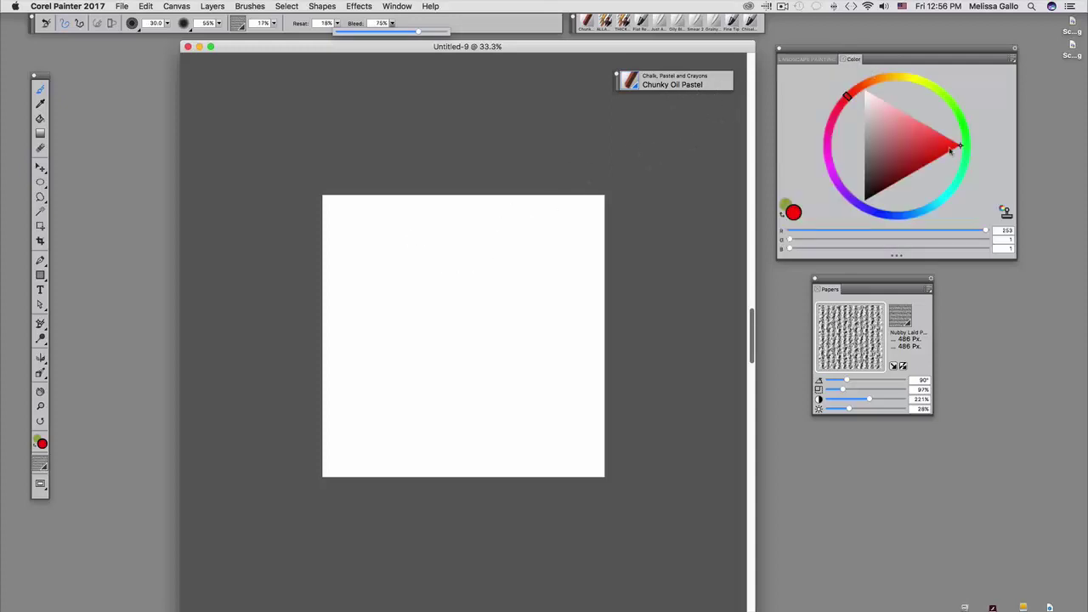
Scribble red Chunky Oil Pastel strokes in the canvas's upper-left area and resize the brush interactively on the canvas
mouse_move(422, 276)
left_mouse_down()
mouse_move(404, 303)
mouse_move(413, 263)
mouse_move(426, 304)
mouse_move(445, 271)
mouse_move(478, 281)
mouse_move(404, 235)
mouse_move(389, 240)
mouse_move(390, 217)
mouse_move(396, 252)
mouse_move(372, 300)
mouse_move(376, 333)
left_mouse_up()
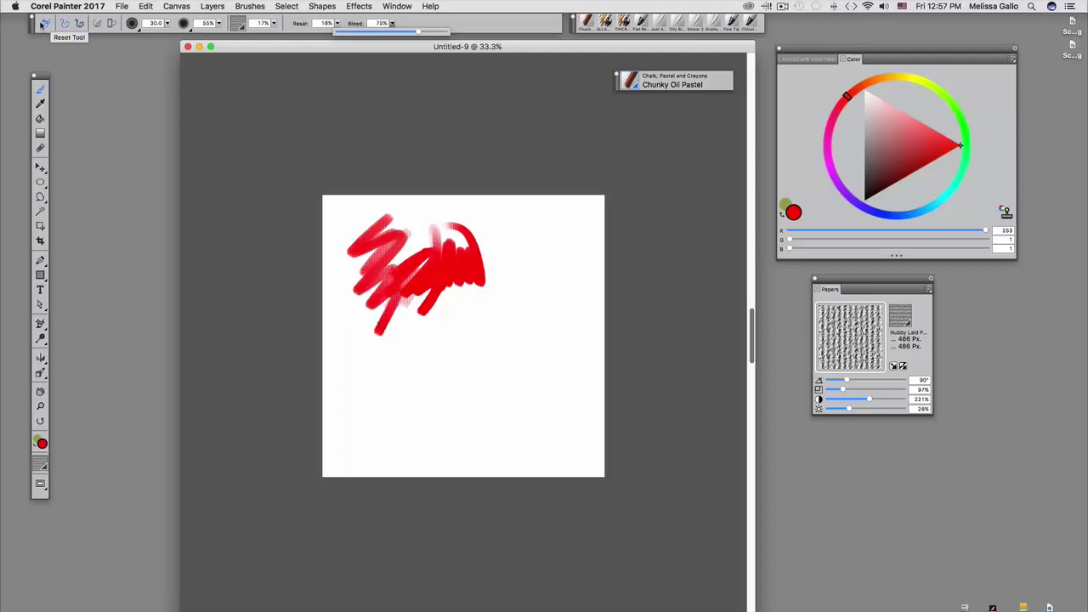
mouse_move(359, 289)
left_mouse_down()
mouse_move(374, 342)
mouse_move(352, 315)
mouse_move(352, 348)
mouse_move(385, 292)
mouse_move(401, 309)
mouse_move(398, 354)
mouse_move(393, 320)
left_mouse_up()
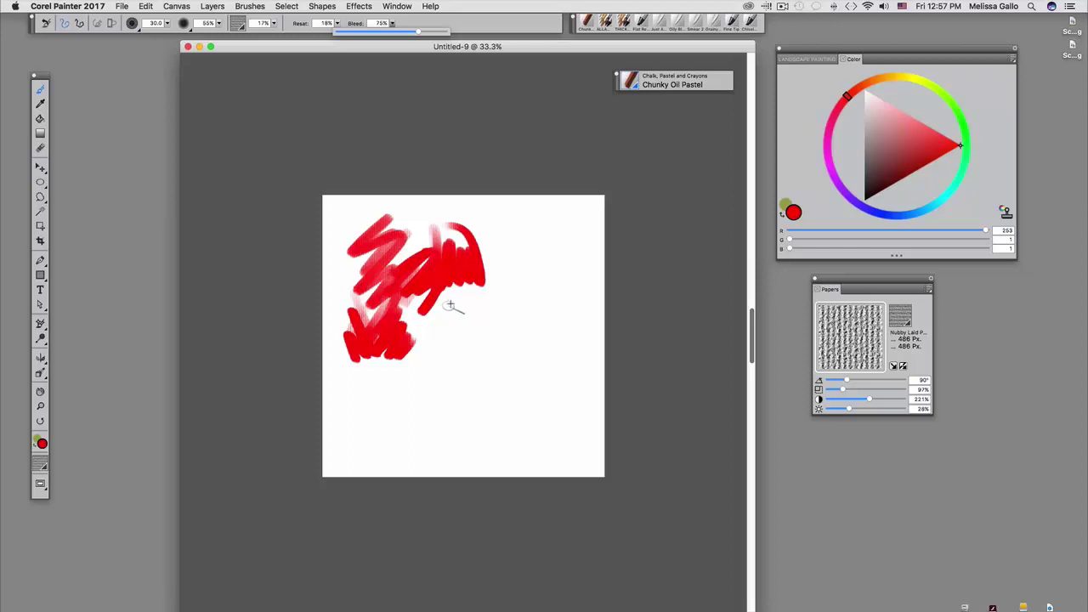
mouse_move(451, 304)
left_mouse_down()
mouse_move(457, 333)
mouse_move(442, 312)
mouse_move(486, 315)
left_mouse_up()
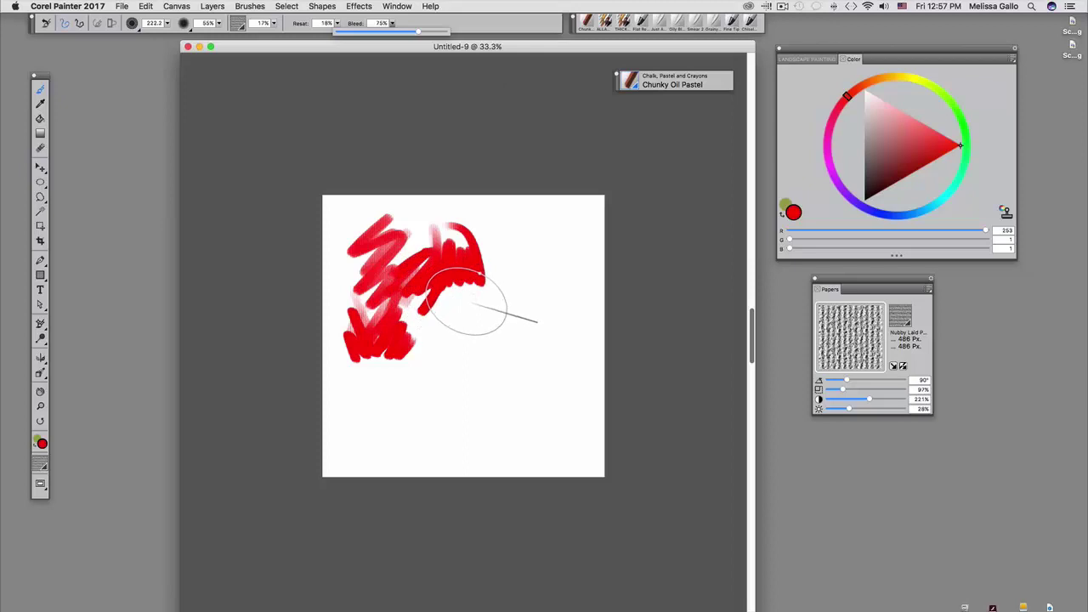
left_click_drag(531, 364, 512, 348)
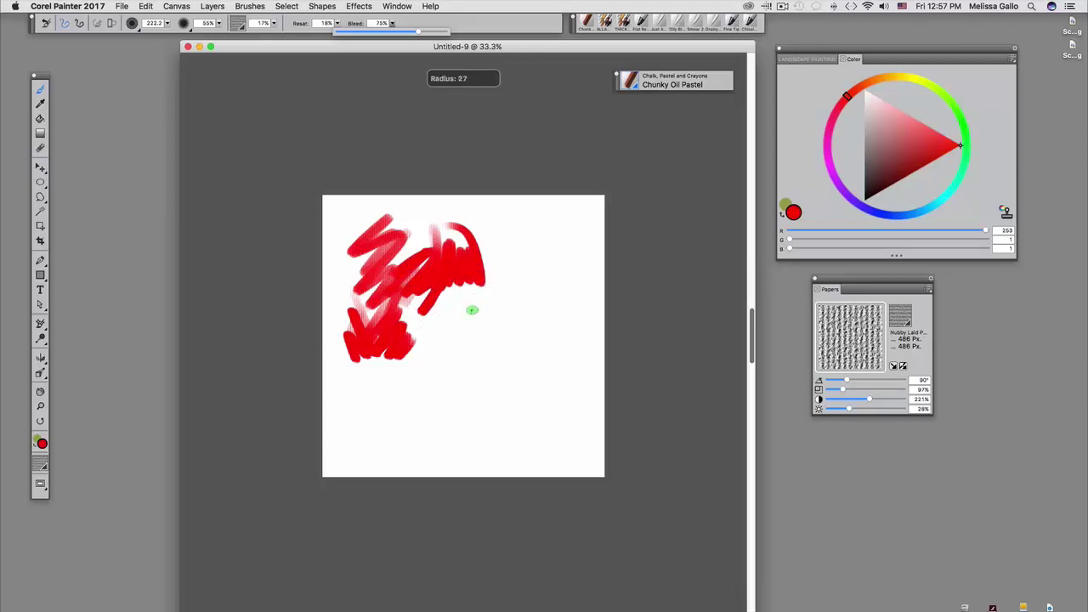
left_click_drag(471, 313, 467, 314)
Examine the property bar's descriptions of the brush Size, Opacity, Grain, Resat and Bleed settings
left_click(154, 25)
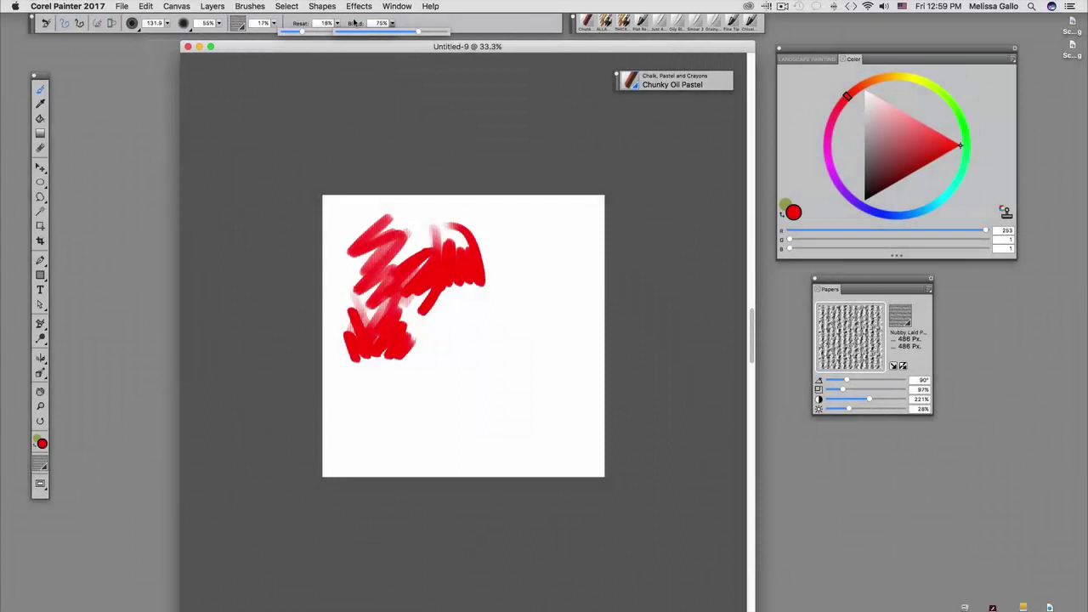
mouse_move(360, 23)
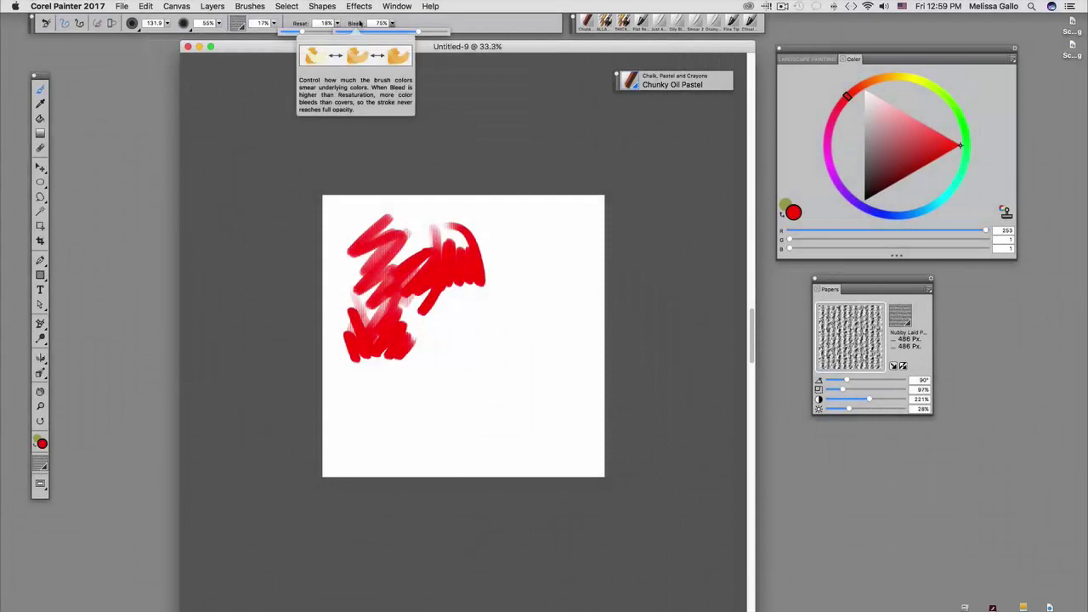
mouse_move(155, 27)
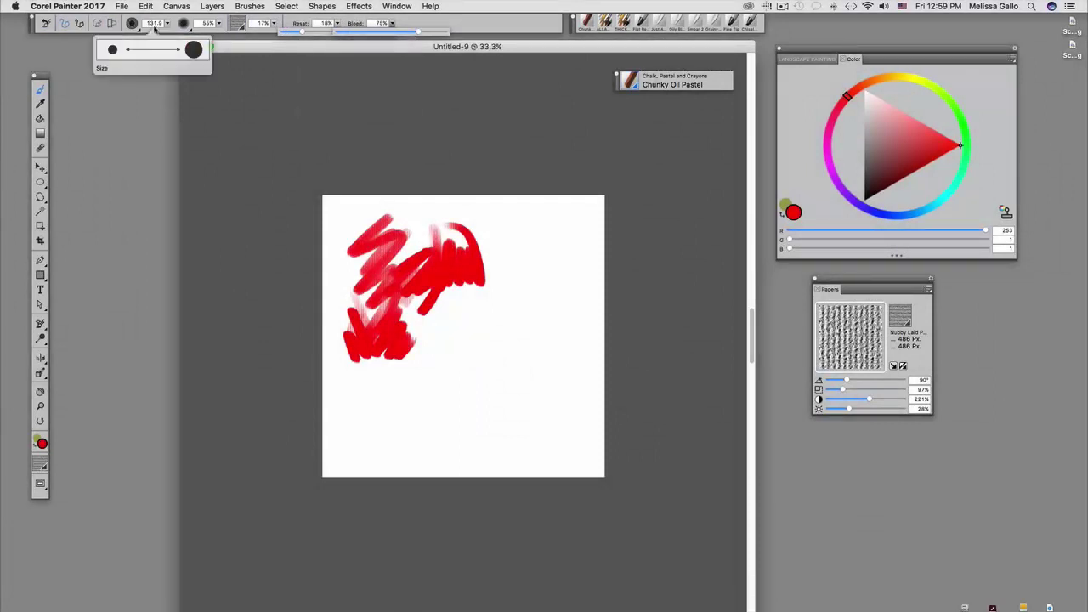
mouse_move(208, 25)
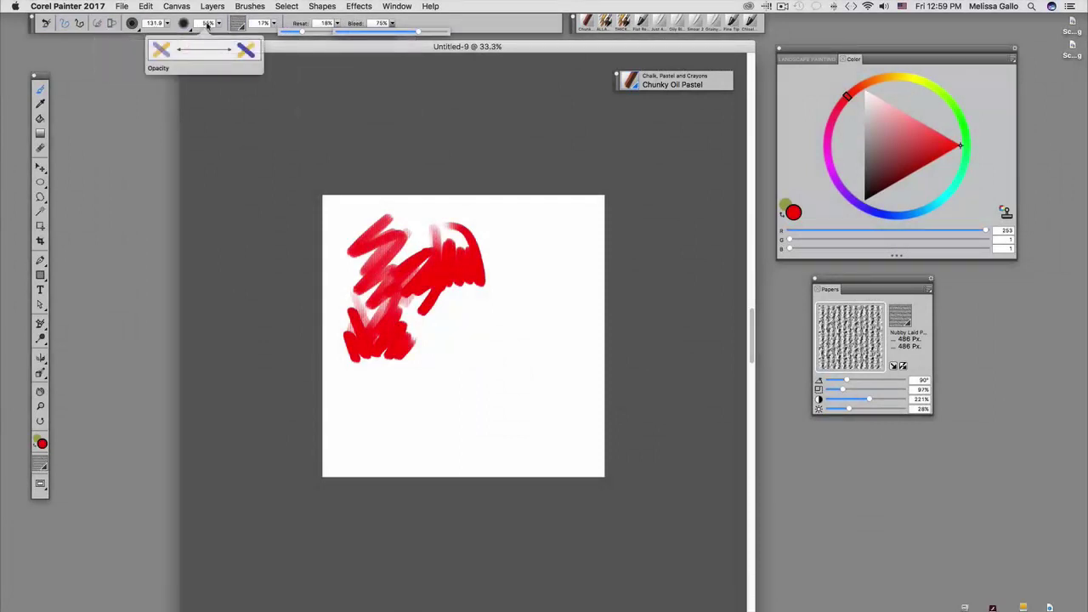
mouse_move(259, 30)
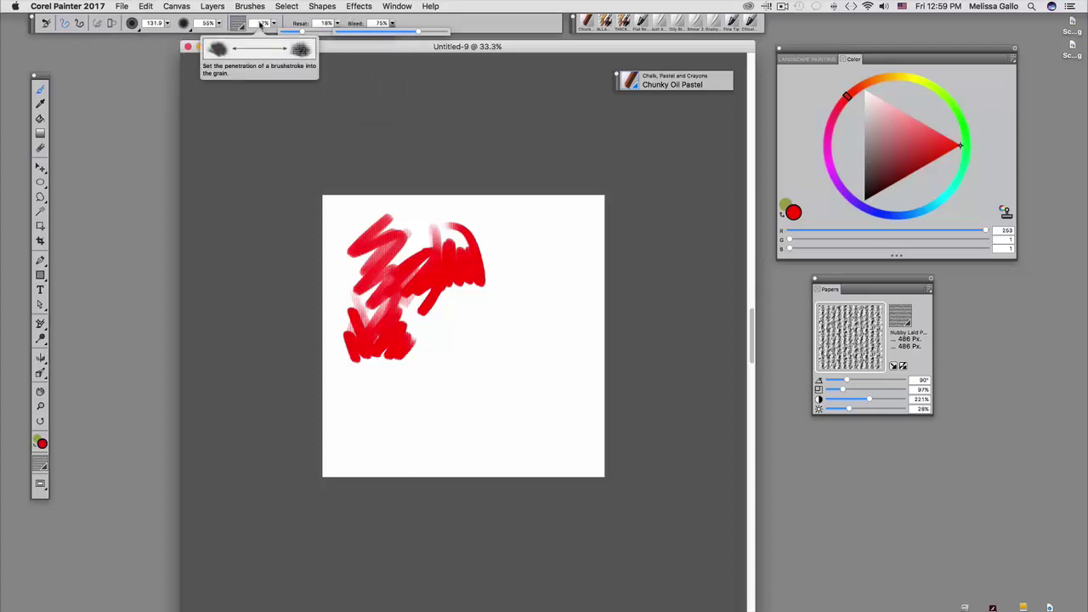
mouse_move(322, 26)
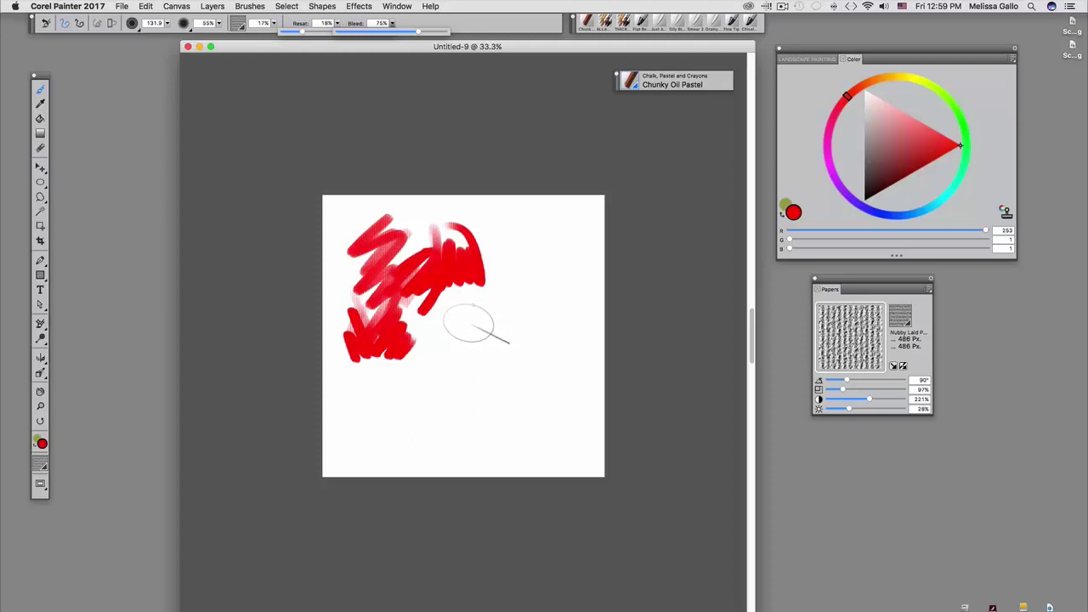
Shrink and enlarge the brush repeatedly over the canvas, ending at a size of 43.7
key("bracketleft")
key("bracketleft")
key("bracketleft")
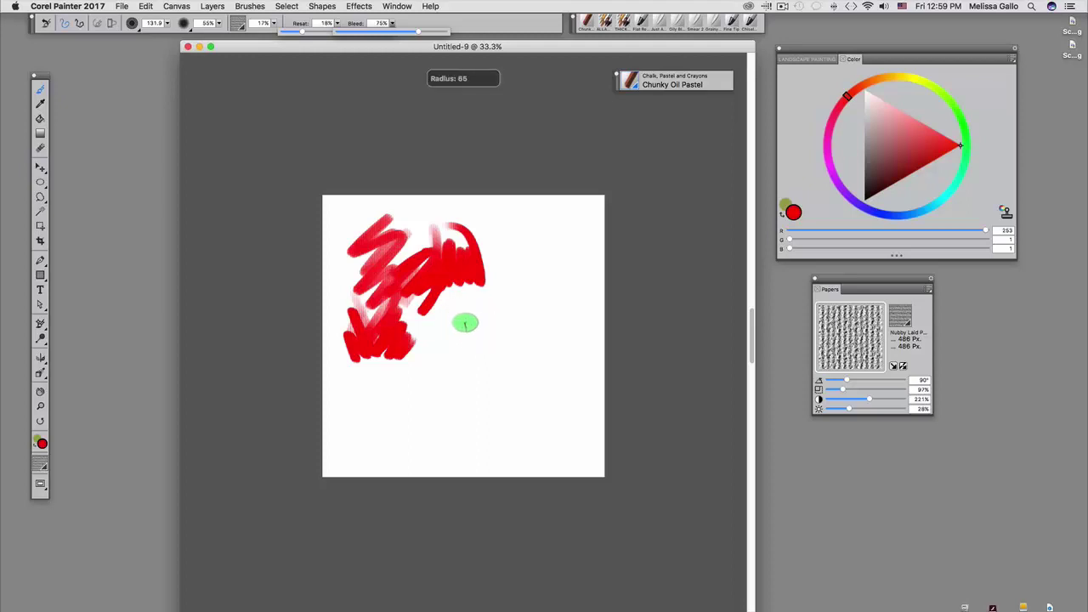
key("bracketright")
key("bracketright")
key("bracketleft")
key("bracketleft")
key("bracketleft")
key("bracketright")
key("bracketright")
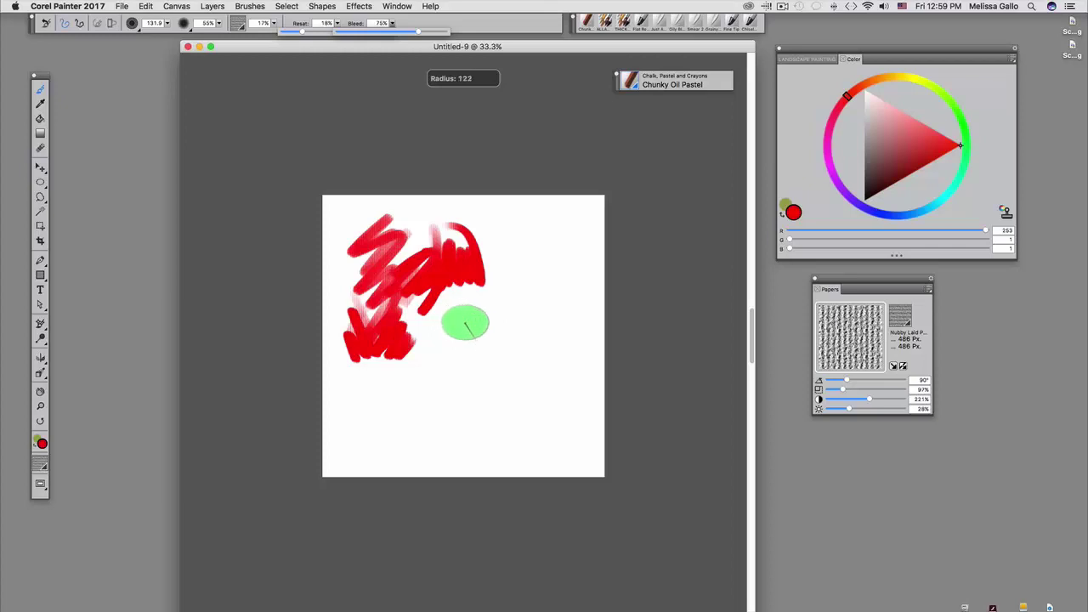
key("bracketleft")
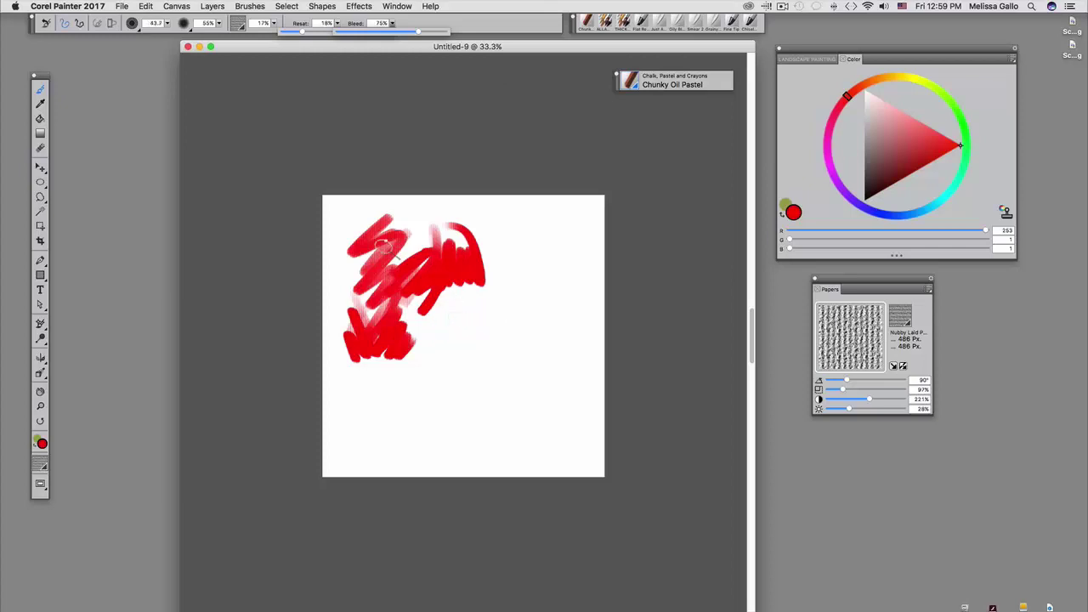
Draw thin red lines at brush sizes 4.2 and 1.6, and cover them with broad textured red strokes
left_click(156, 25)
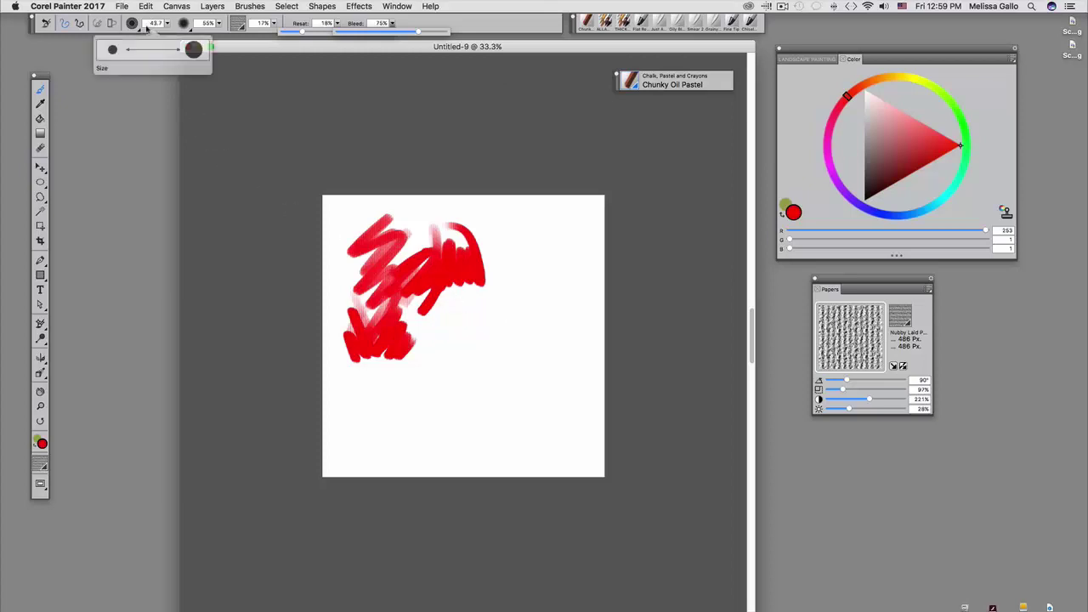
left_click(156, 25)
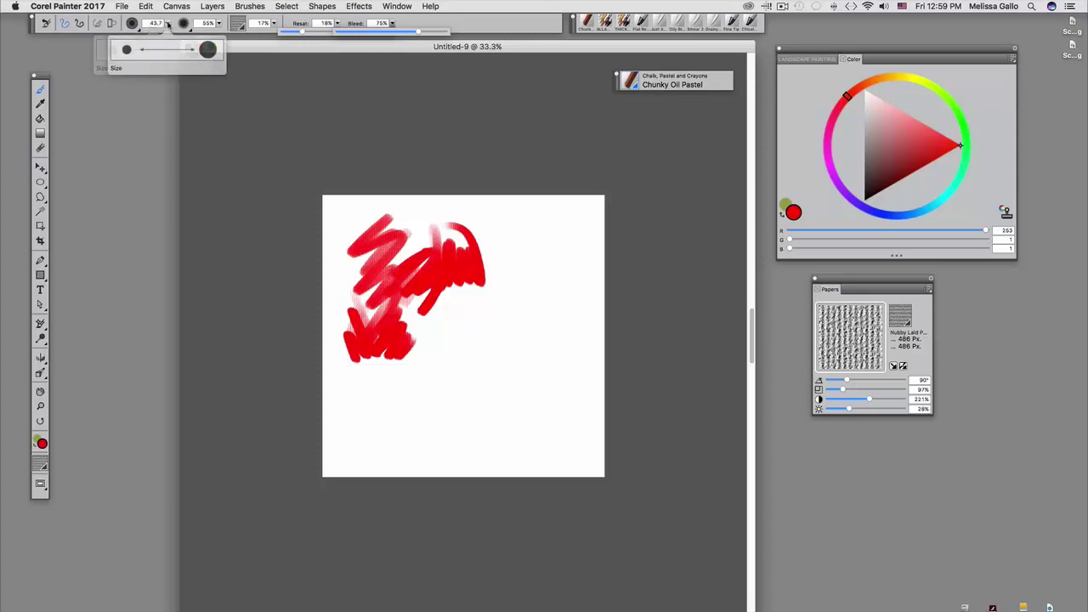
left_click_drag(194, 46, 168, 28)
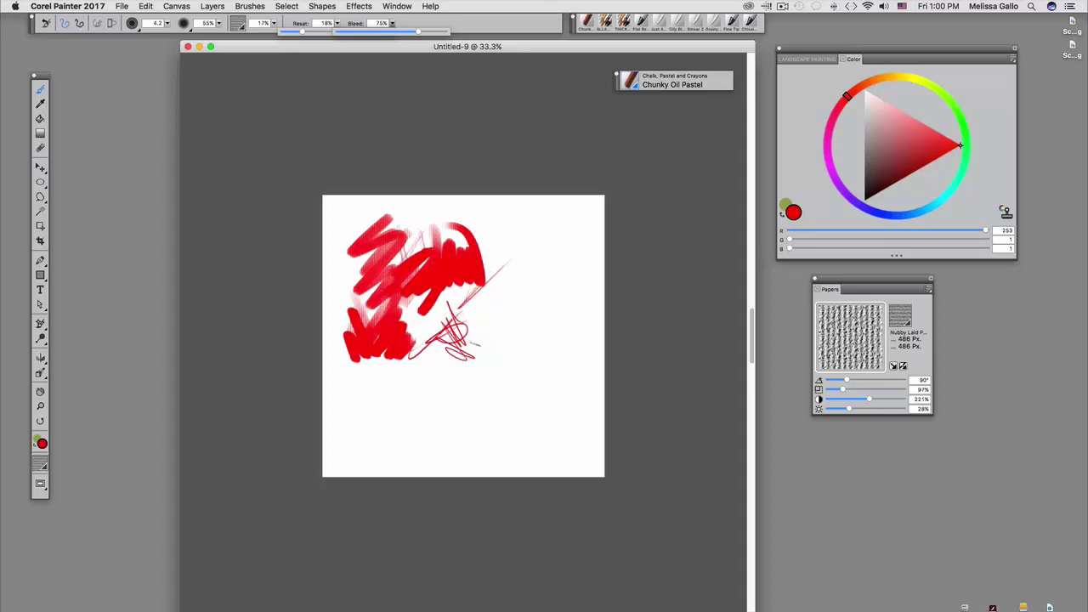
left_click(167, 24)
left_click(167, 23)
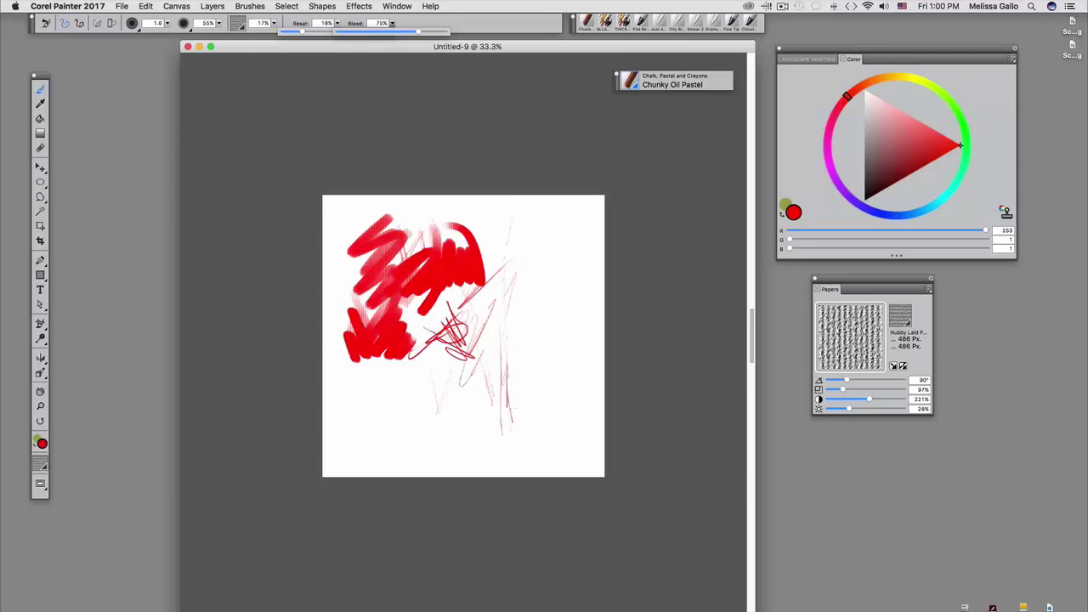
mouse_move(427, 316)
left_mouse_down()
mouse_move(466, 315)
mouse_move(466, 267)
mouse_move(505, 258)
mouse_move(541, 283)
mouse_move(445, 232)
mouse_move(434, 291)
mouse_move(357, 244)
mouse_move(352, 254)
mouse_move(412, 224)
mouse_move(398, 336)
mouse_move(433, 354)
mouse_move(470, 367)
mouse_move(515, 301)
left_mouse_up()
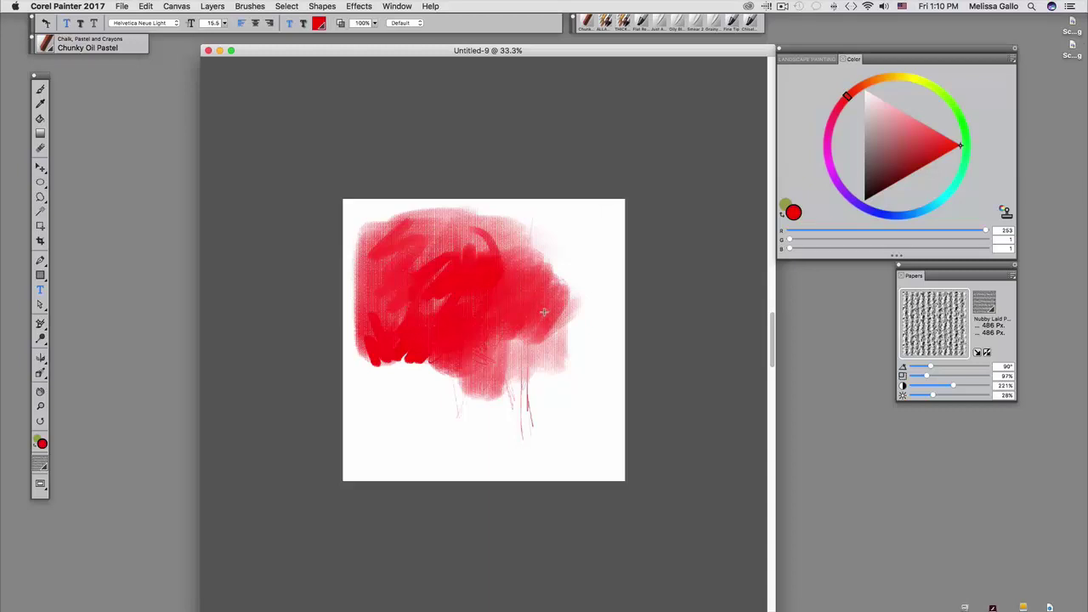
Clear all the paint from the canvas and switch back to the Brush tool
key("super+a")
key("Delete")
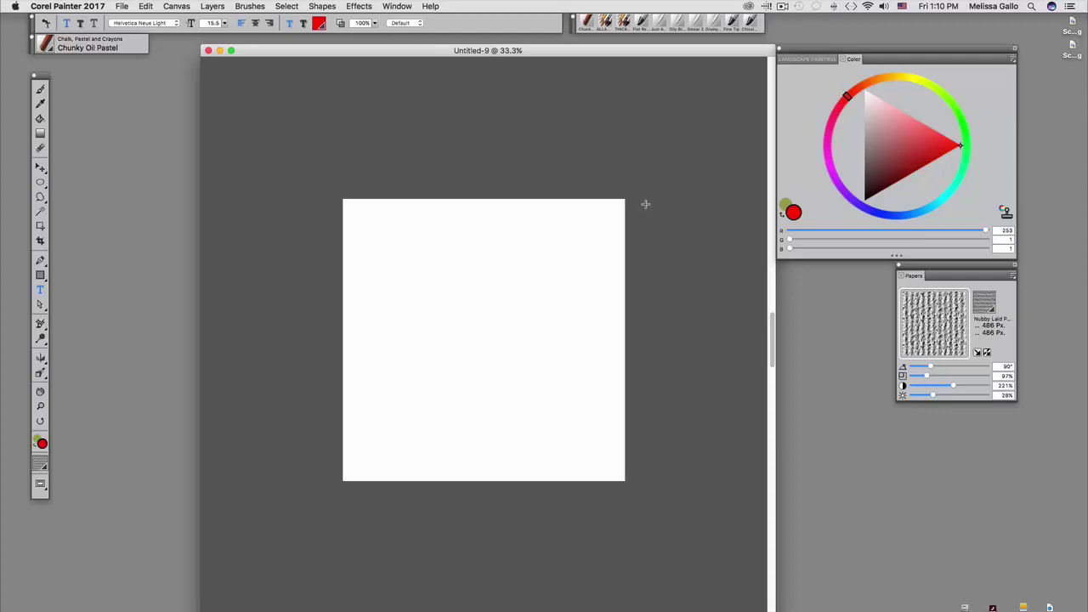
key("b")
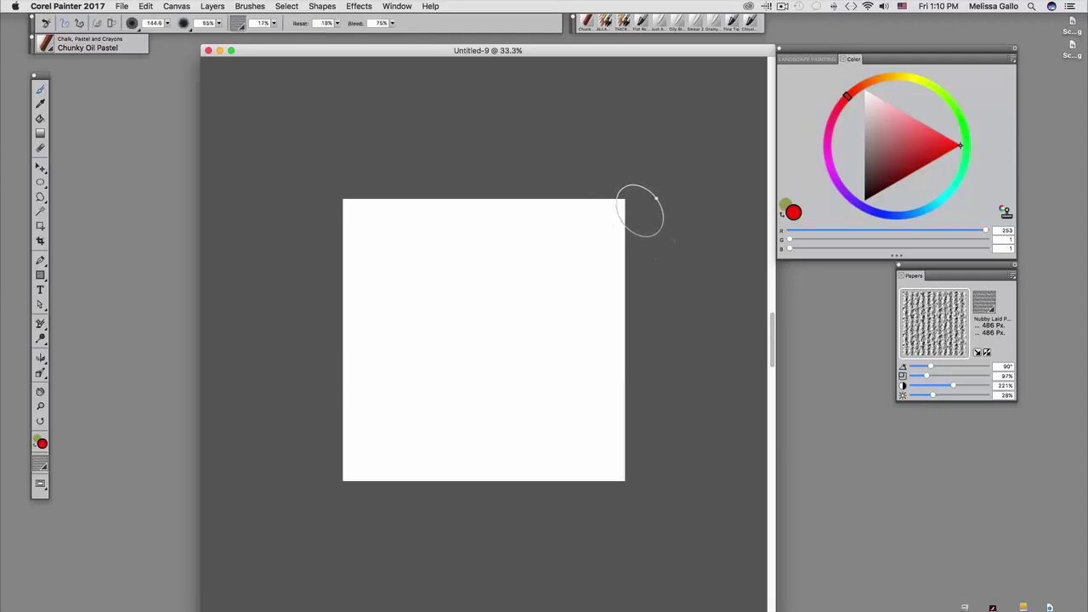
Paint textured red strokes in the canvas's upper left, and add smoother strokes beside them with Grain at 57%
mouse_move(412, 248)
left_mouse_down()
mouse_move(467, 266)
mouse_move(460, 277)
mouse_move(476, 250)
mouse_move(388, 252)
mouse_move(441, 282)
mouse_move(417, 238)
mouse_move(398, 354)
mouse_move(351, 279)
left_mouse_up()
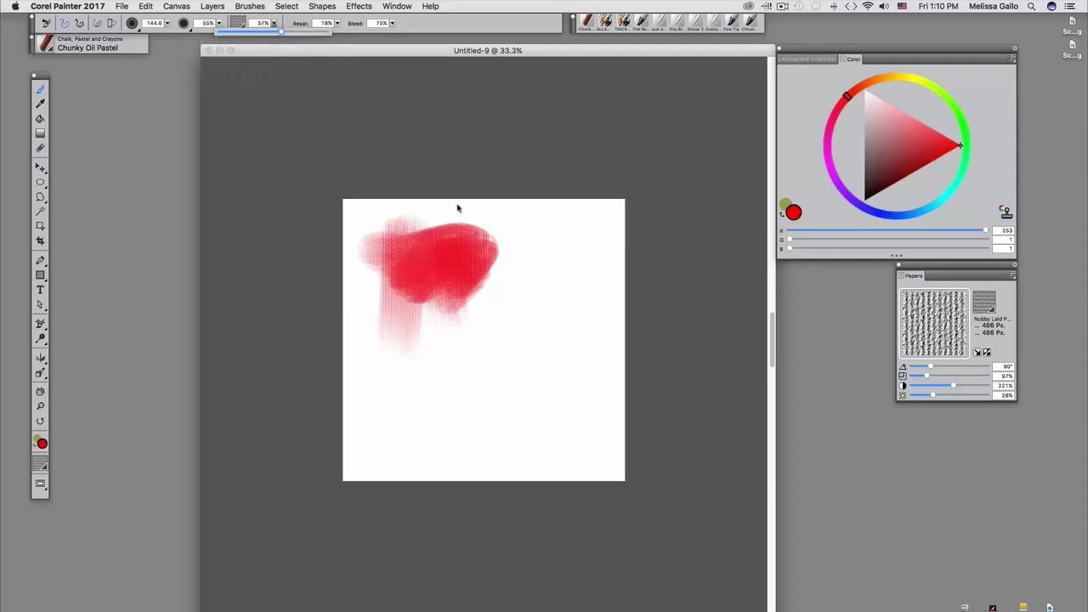
mouse_move(457, 208)
left_mouse_down()
mouse_move(487, 246)
mouse_move(482, 274)
mouse_move(534, 243)
mouse_move(556, 244)
mouse_move(498, 230)
mouse_move(544, 217)
left_mouse_up()
Lower the brush's Grain to 6% and paint coarse paper-textured strokes below the red area
left_click(273, 23)
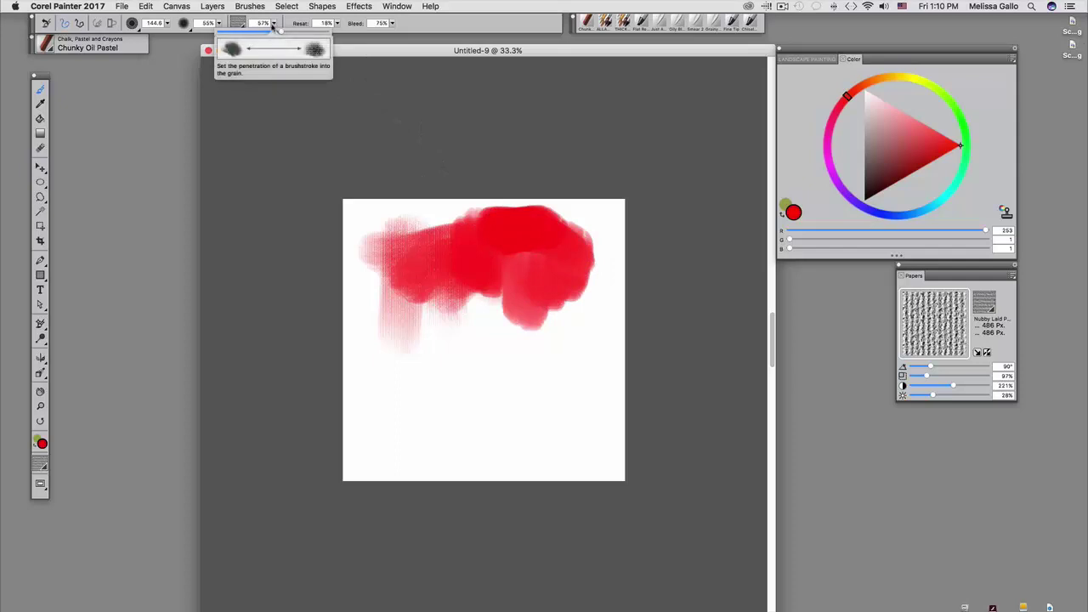
left_click_drag(276, 30, 235, 32)
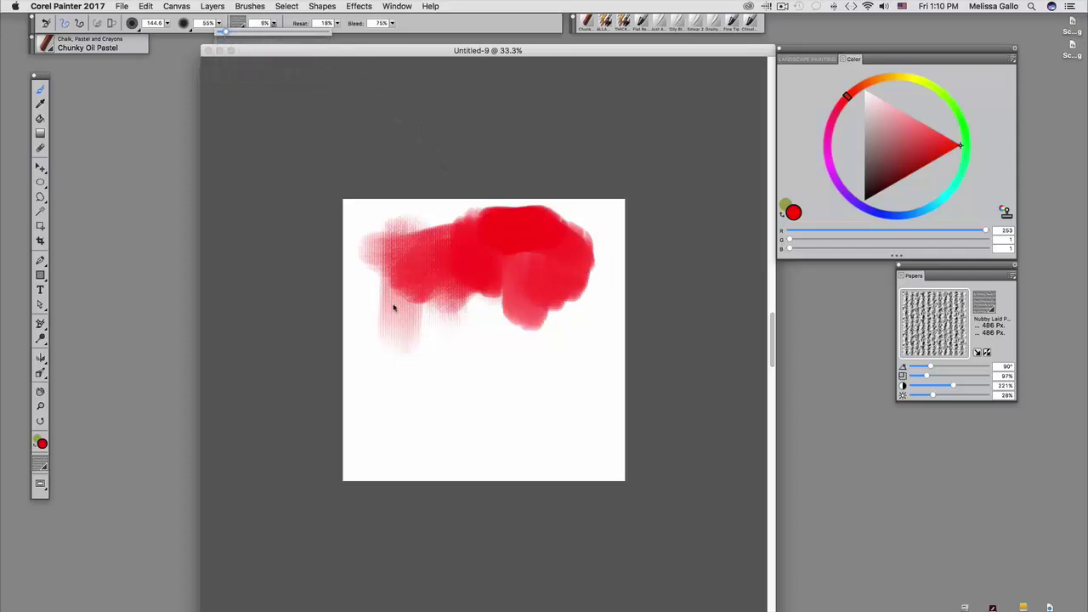
mouse_move(433, 304)
left_mouse_down()
mouse_move(462, 290)
mouse_move(439, 328)
mouse_move(496, 302)
mouse_move(504, 284)
mouse_move(428, 277)
mouse_move(497, 299)
mouse_move(488, 283)
mouse_move(490, 333)
mouse_move(507, 292)
mouse_move(542, 289)
mouse_move(535, 262)
mouse_move(545, 273)
mouse_move(510, 303)
mouse_move(439, 272)
mouse_move(506, 266)
mouse_move(430, 288)
mouse_move(524, 318)
mouse_move(447, 266)
mouse_move(498, 296)
left_mouse_up()
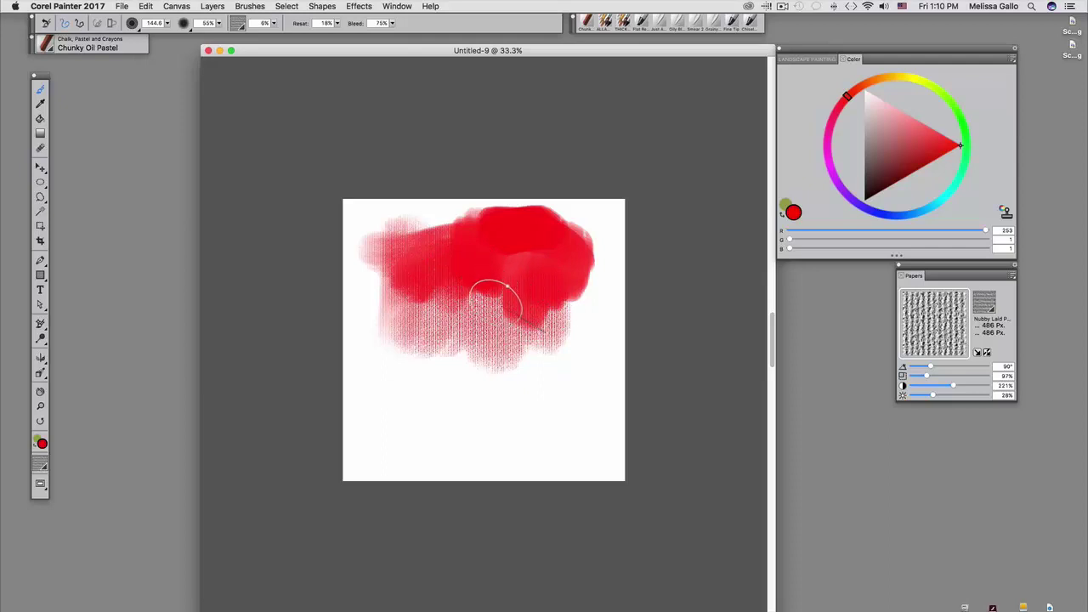
Undo the recent strokes until only the first red patch in the canvas's upper left remains
key("ctrl+z")
key("ctrl+z")
key("ctrl+z")
key("ctrl+z")
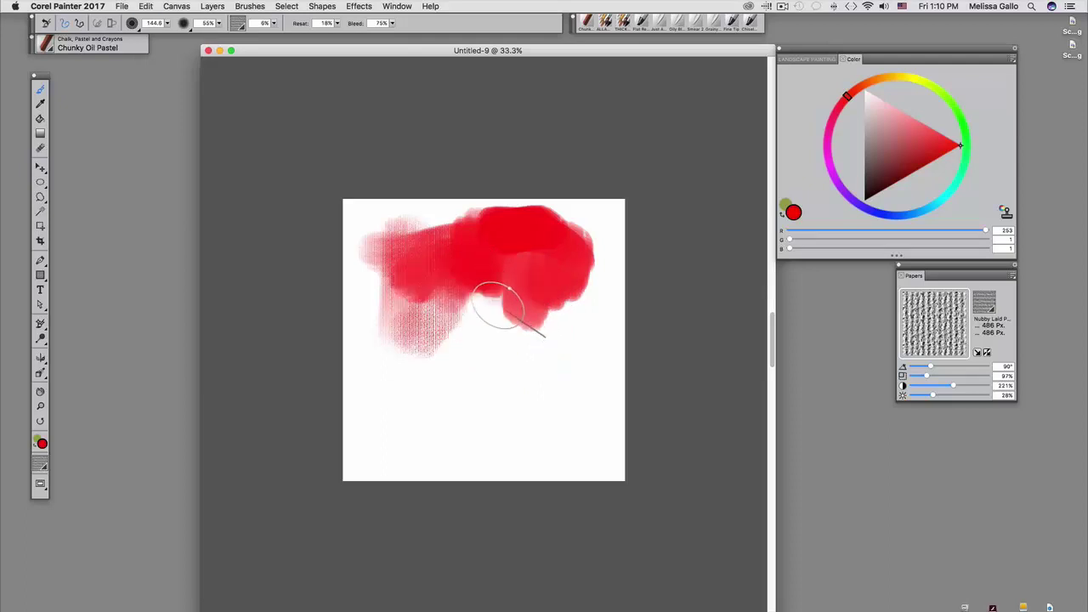
key("super+z")
key("super+z")
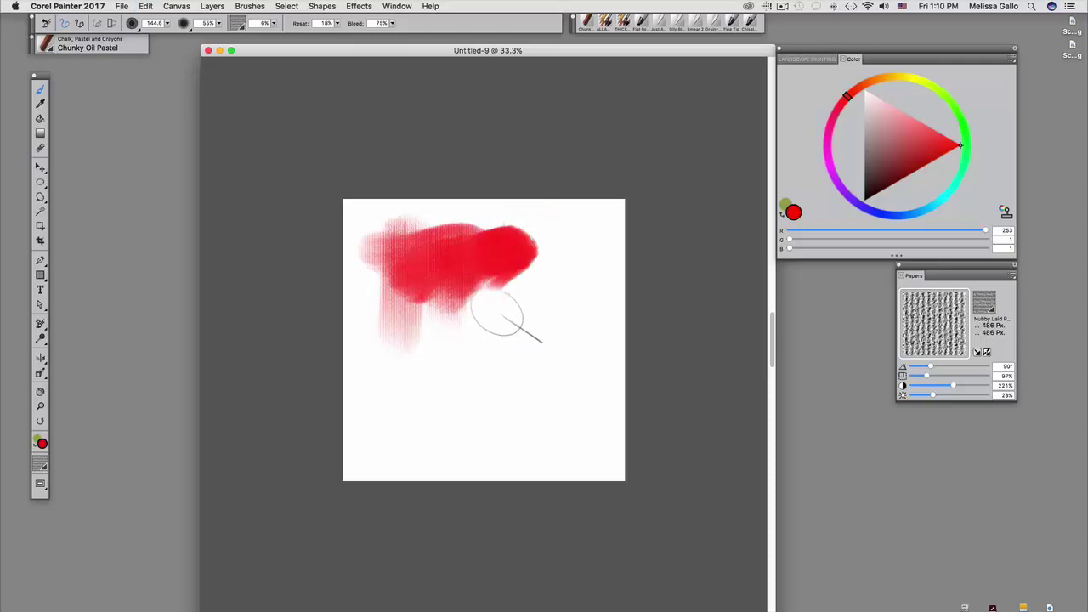
key("super+z")
key("super+z")
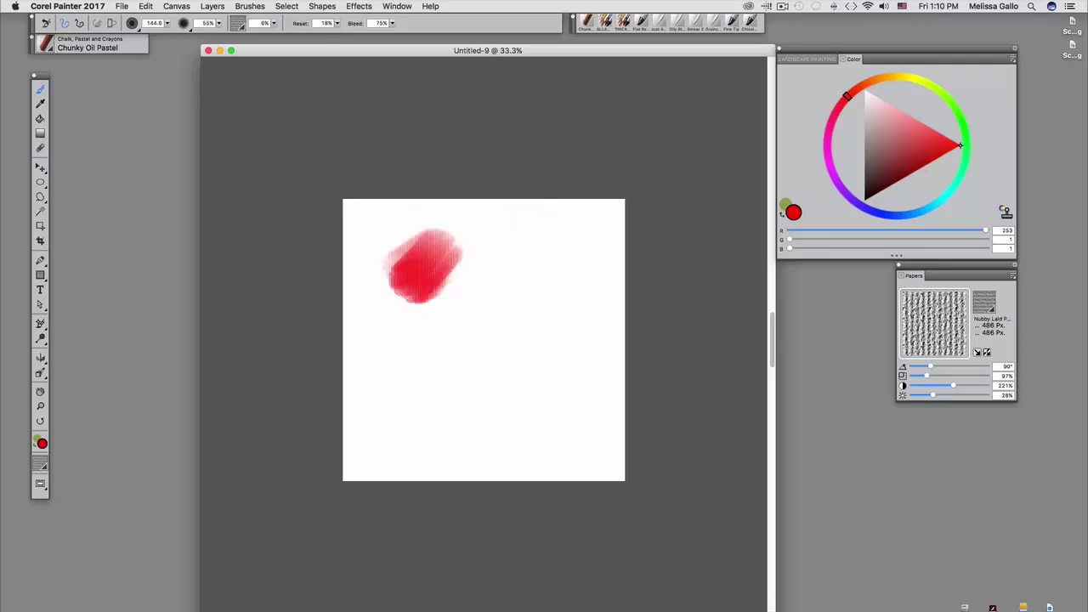
Paint solid red strokes beside the remaining patch with Grain at 49%, and reduce Grain to 19%
left_click_drag(275, 24, 268, 37)
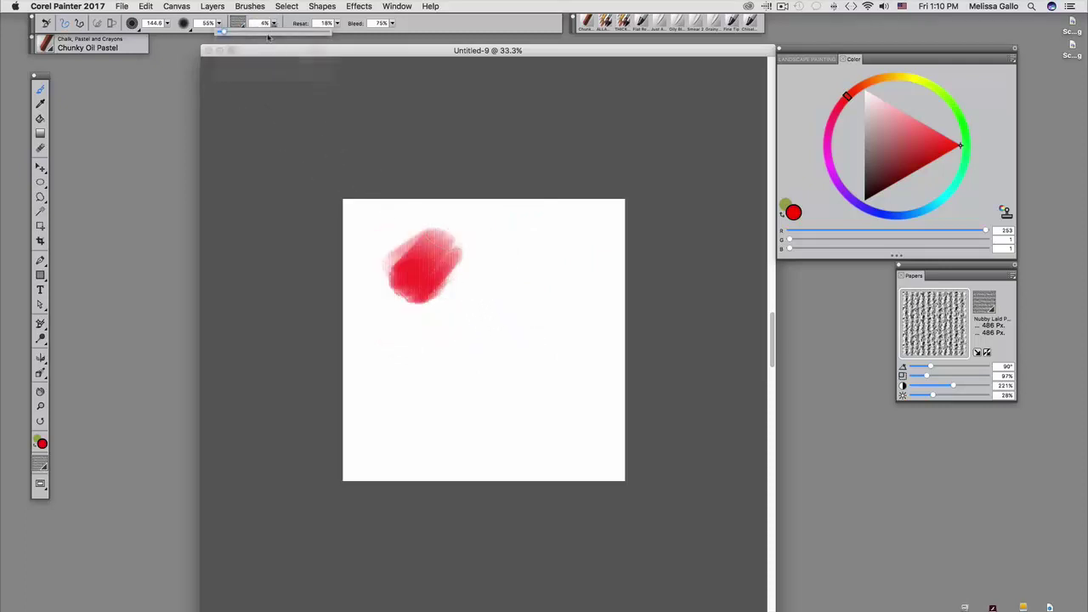
mouse_move(496, 246)
left_mouse_down()
mouse_move(473, 261)
mouse_move(501, 246)
mouse_move(537, 275)
mouse_move(552, 255)
mouse_move(568, 273)
mouse_move(504, 229)
mouse_move(489, 259)
mouse_move(491, 314)
left_mouse_up()
left_click(273, 23)
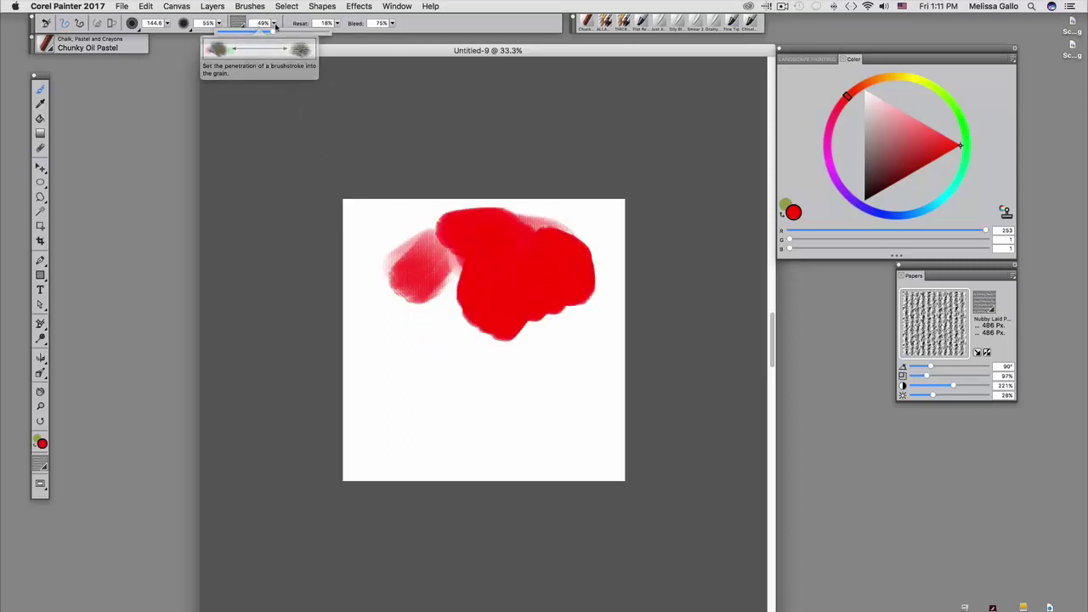
left_click_drag(273, 24, 239, 32)
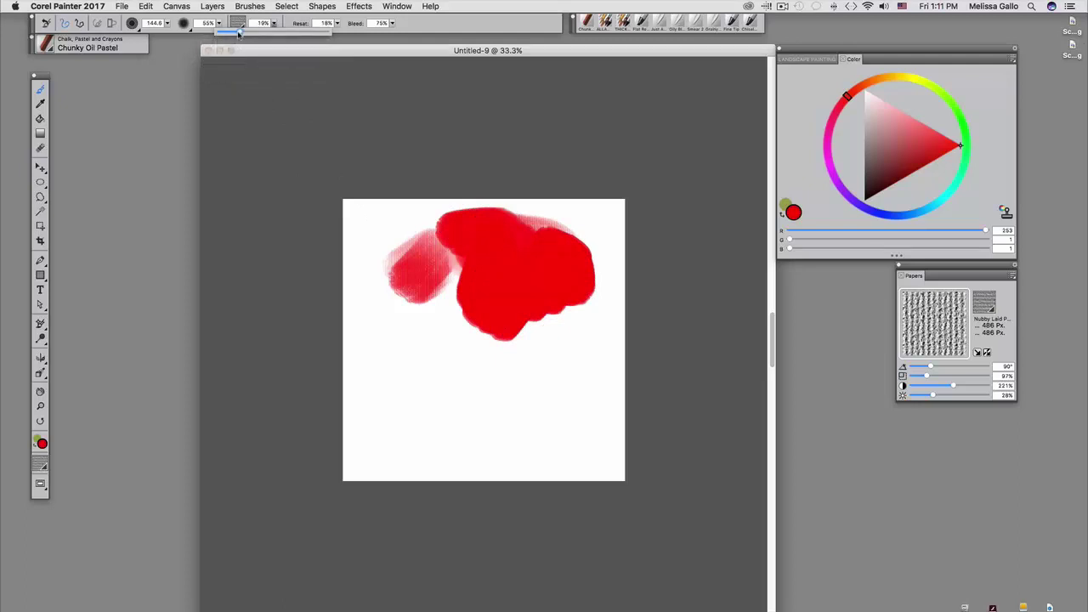
Paint paper-textured red strokes across the canvas's left side with Grain at 16%, and move the Papers panel beside the canvas
mouse_move(372, 264)
left_mouse_down()
mouse_move(389, 285)
mouse_move(423, 268)
mouse_move(414, 306)
mouse_move(372, 243)
mouse_move(373, 306)
left_mouse_up()
left_click_drag(913, 271, 600, 301)
mouse_move(427, 340)
left_mouse_down()
mouse_move(416, 325)
mouse_move(429, 387)
mouse_move(438, 306)
mouse_move(410, 215)
mouse_move(468, 224)
mouse_move(548, 213)
left_mouse_up()
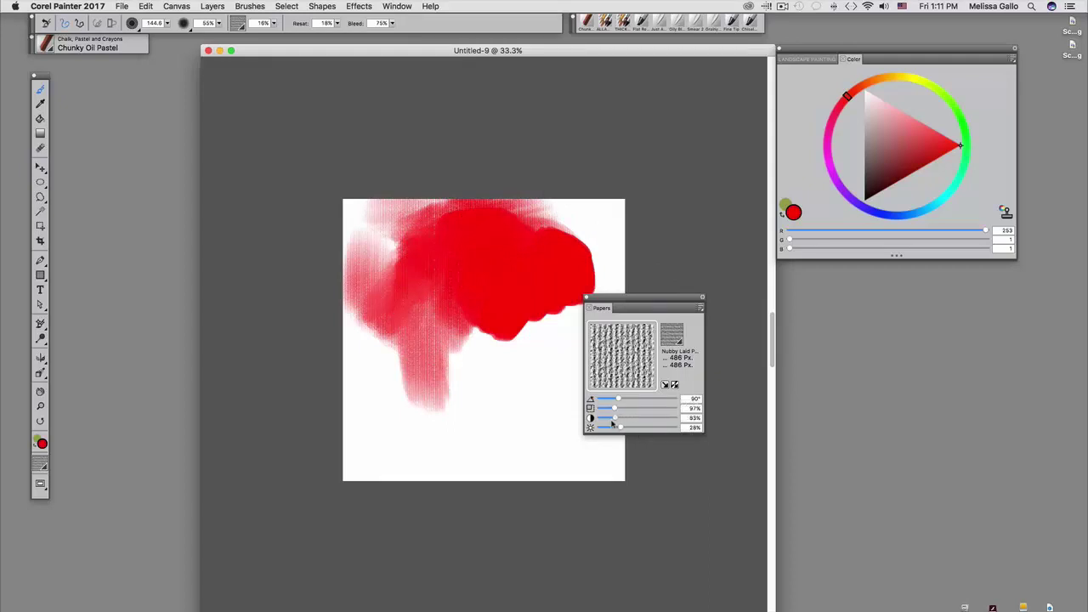
Lower the paper's contrast, set its brightness to 10%, and paint red strokes over the canvas's left half
left_click_drag(611, 424, 606, 426)
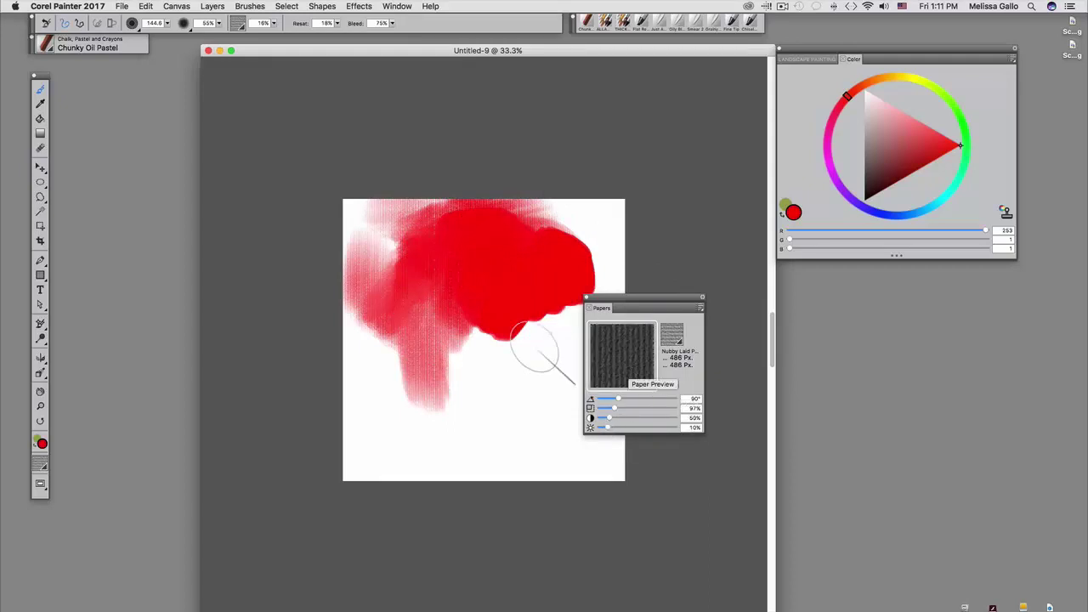
mouse_move(444, 383)
left_mouse_down()
mouse_move(426, 421)
mouse_move(384, 316)
mouse_move(409, 344)
mouse_move(484, 339)
mouse_move(476, 334)
mouse_move(489, 324)
mouse_move(509, 335)
mouse_move(498, 359)
mouse_move(438, 337)
mouse_move(420, 309)
mouse_move(409, 243)
mouse_move(380, 214)
mouse_move(437, 211)
mouse_move(369, 303)
left_mouse_up()
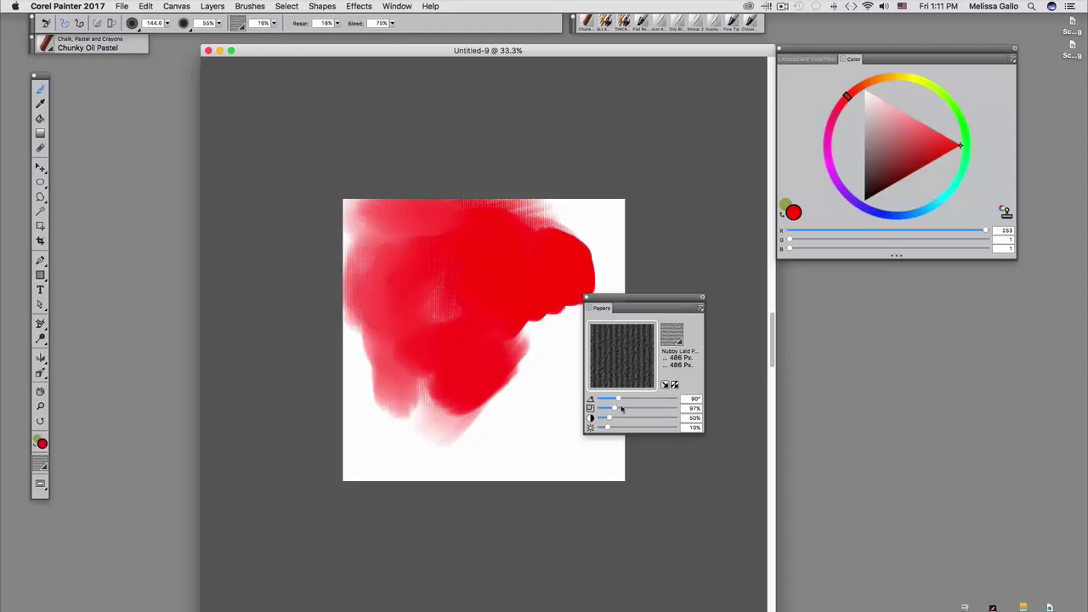
Set the paper's contrast to 293% and brightness to 25%, and paint more red strokes near the canvas's center
mouse_move(609, 418)
left_mouse_down()
mouse_move(642, 421)
mouse_move(617, 426)
left_mouse_up()
mouse_move(498, 425)
left_mouse_down()
mouse_move(502, 437)
mouse_move(510, 376)
mouse_move(535, 362)
mouse_move(567, 421)
mouse_move(530, 316)
mouse_move(478, 313)
left_mouse_up()
left_click(266, 25)
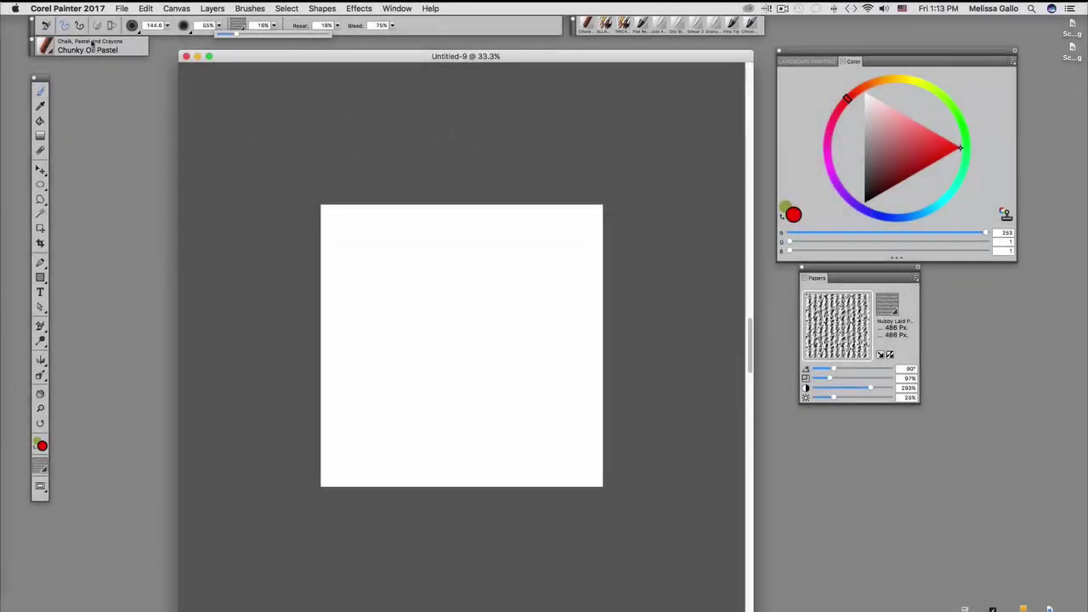
Calibrate Brush Tracking with a quick, looping test stroke and accept the resulting pressure and velocity settings
left_click(80, 8)
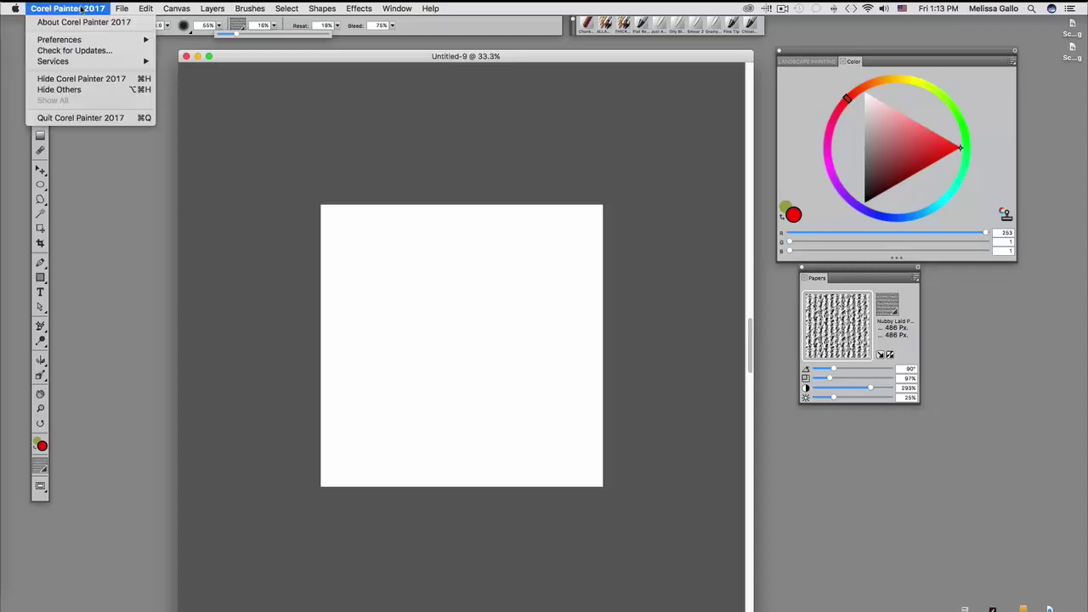
mouse_move(112, 42)
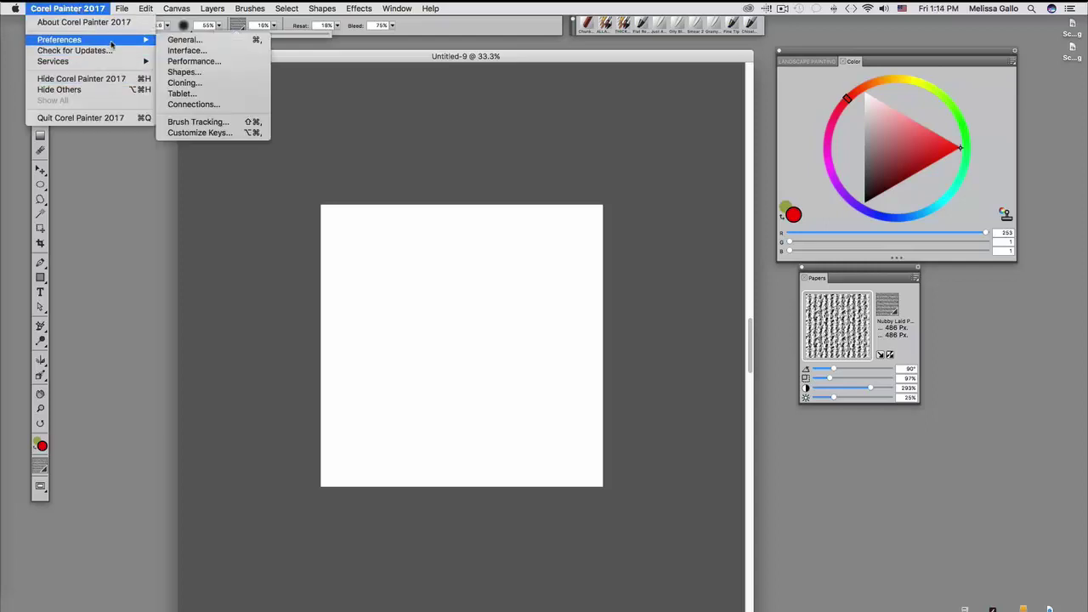
left_click(176, 123)
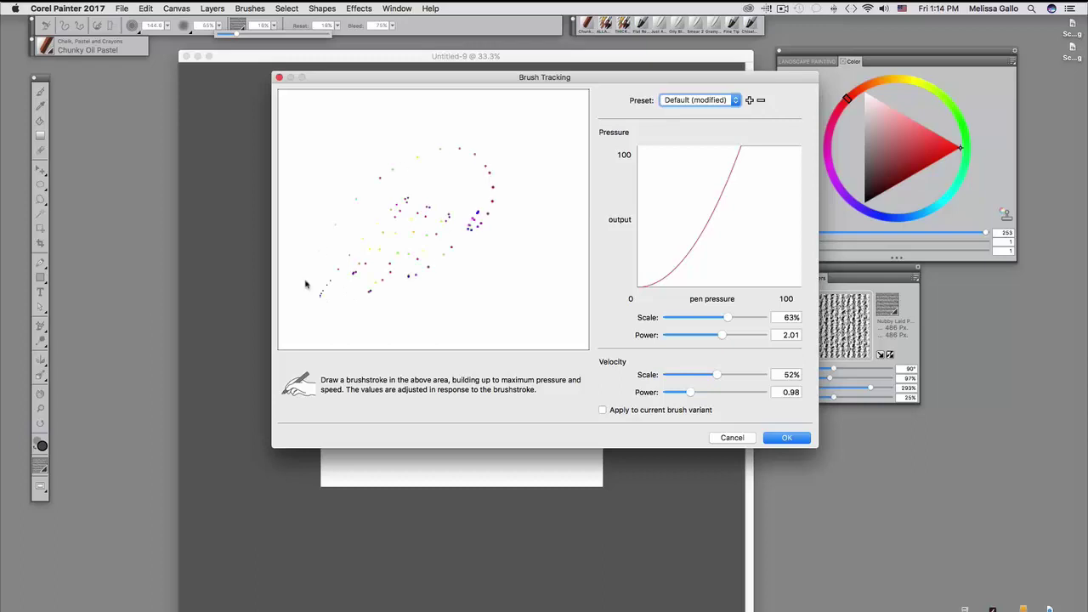
left_click(776, 438)
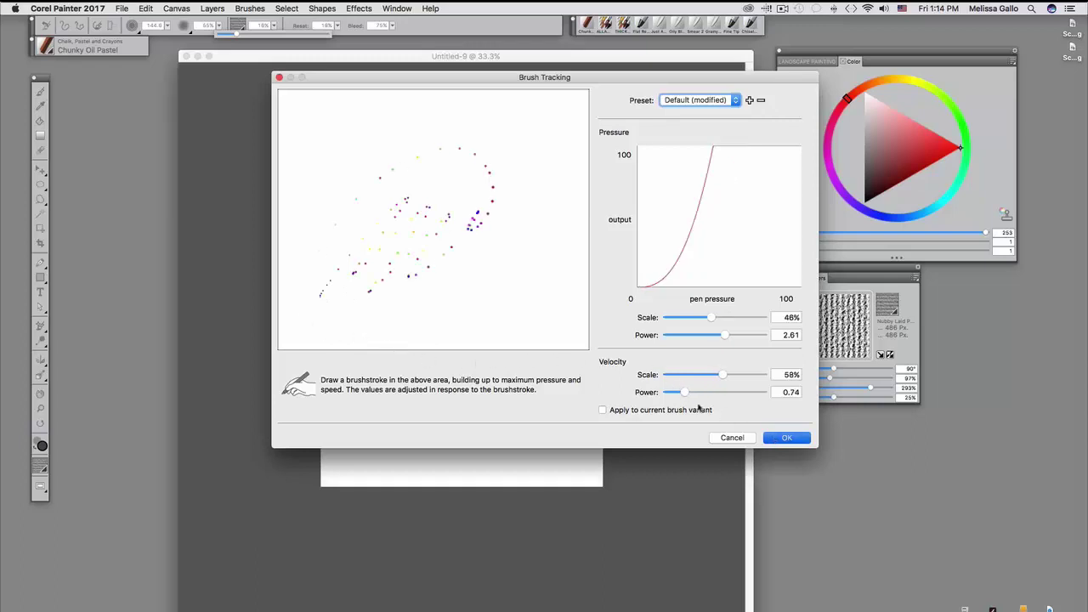
Paint crossing red test strokes over the canvas's upper half and clear the whole canvas
mouse_move(437, 352)
left_mouse_down()
mouse_move(374, 377)
mouse_move(437, 315)
mouse_move(473, 369)
mouse_move(417, 296)
mouse_move(467, 259)
mouse_move(478, 348)
mouse_move(506, 276)
left_mouse_up()
mouse_move(351, 248)
left_mouse_down()
mouse_move(362, 246)
mouse_move(377, 273)
left_mouse_up()
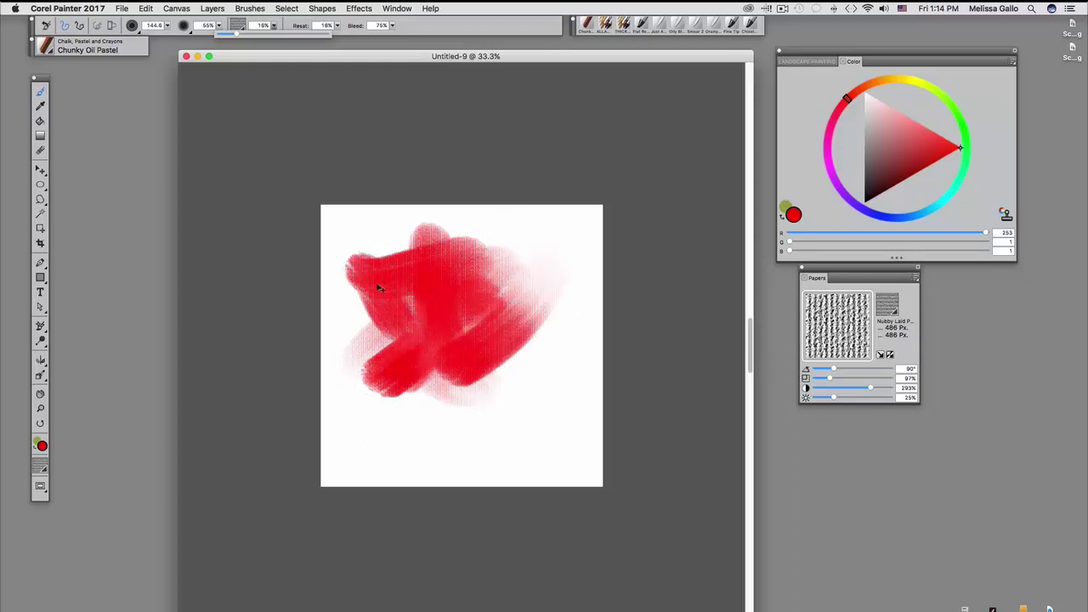
key("super+a")
key("BackSpace")
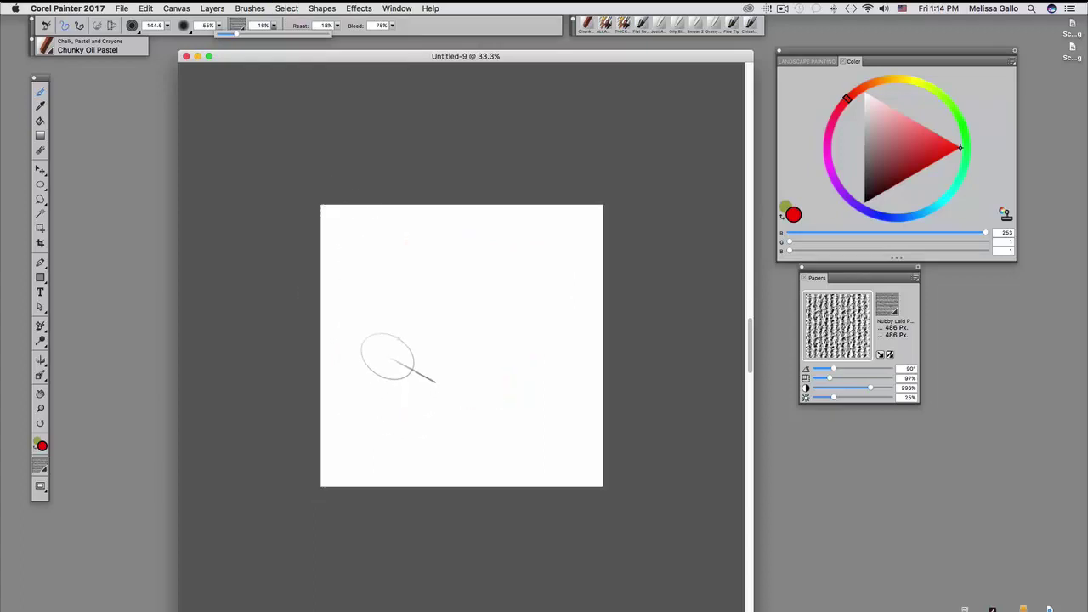
Recalibrate Brush Tracking with a smooth curved stroke that builds from light to firm pressure, and accept the settings
left_click(96, 10)
mouse_move(102, 41)
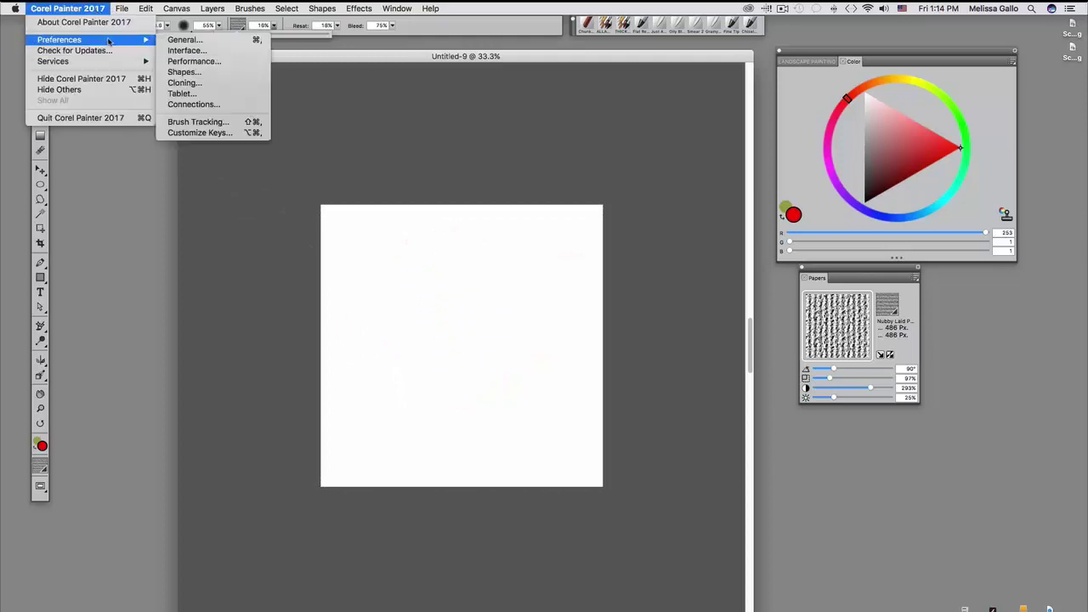
left_click(204, 122)
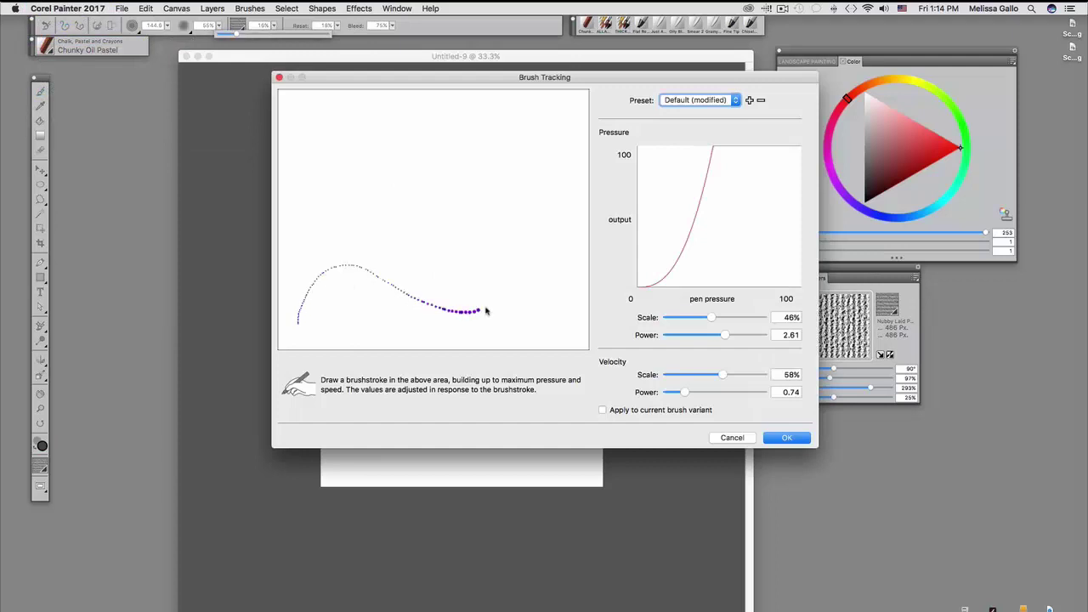
mouse_move(486, 311)
left_mouse_down()
mouse_move(500, 195)
mouse_move(438, 271)
left_mouse_up()
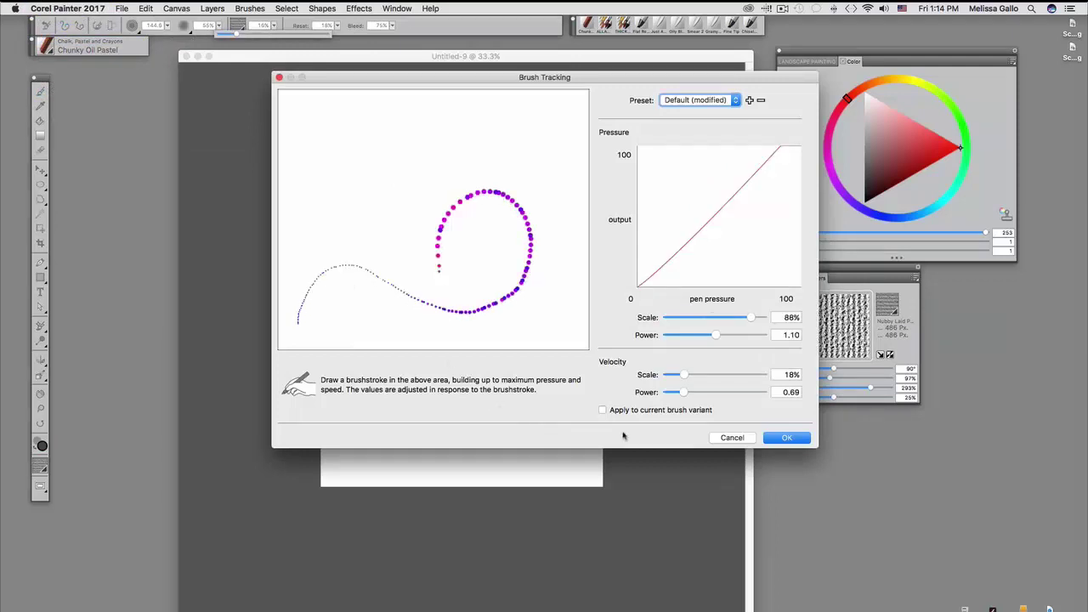
left_click(776, 438)
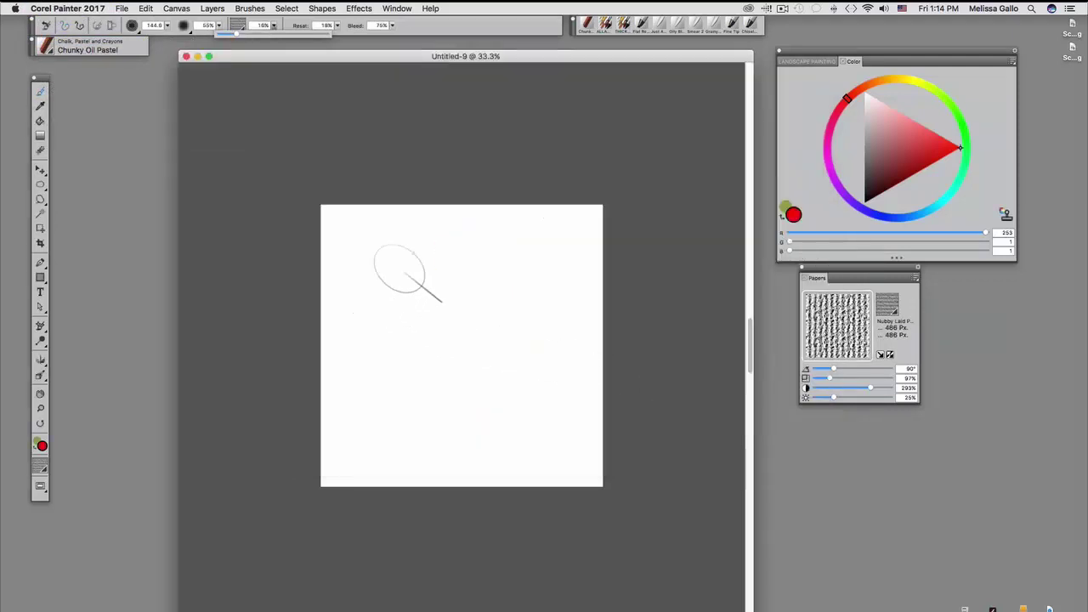
Paint light and heavy red strokes across the canvas's upper area, and show the Landscape Painting custom palette
mouse_move(364, 298)
left_mouse_down()
mouse_move(357, 311)
mouse_move(376, 323)
mouse_move(476, 280)
mouse_move(357, 255)
mouse_move(345, 236)
mouse_move(445, 247)
mouse_move(444, 299)
mouse_move(481, 293)
mouse_move(461, 331)
mouse_move(365, 359)
mouse_move(468, 357)
mouse_move(412, 340)
mouse_move(384, 358)
mouse_move(473, 223)
mouse_move(456, 260)
mouse_move(502, 297)
mouse_move(538, 311)
mouse_move(498, 250)
mouse_move(456, 261)
mouse_move(534, 297)
mouse_move(575, 282)
mouse_move(549, 376)
mouse_move(492, 453)
left_mouse_up()
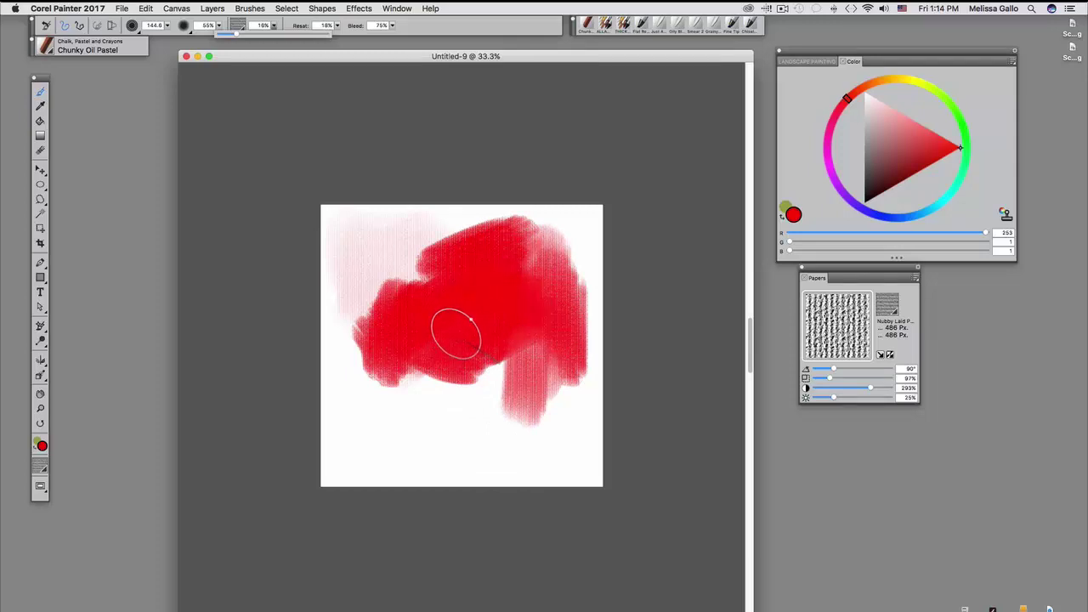
left_click(810, 62)
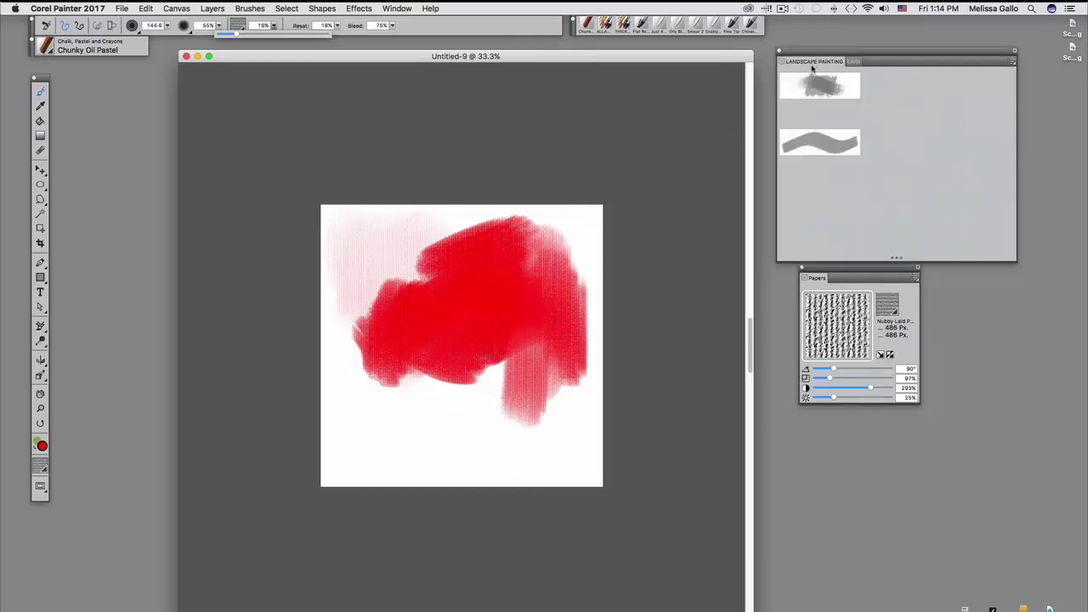